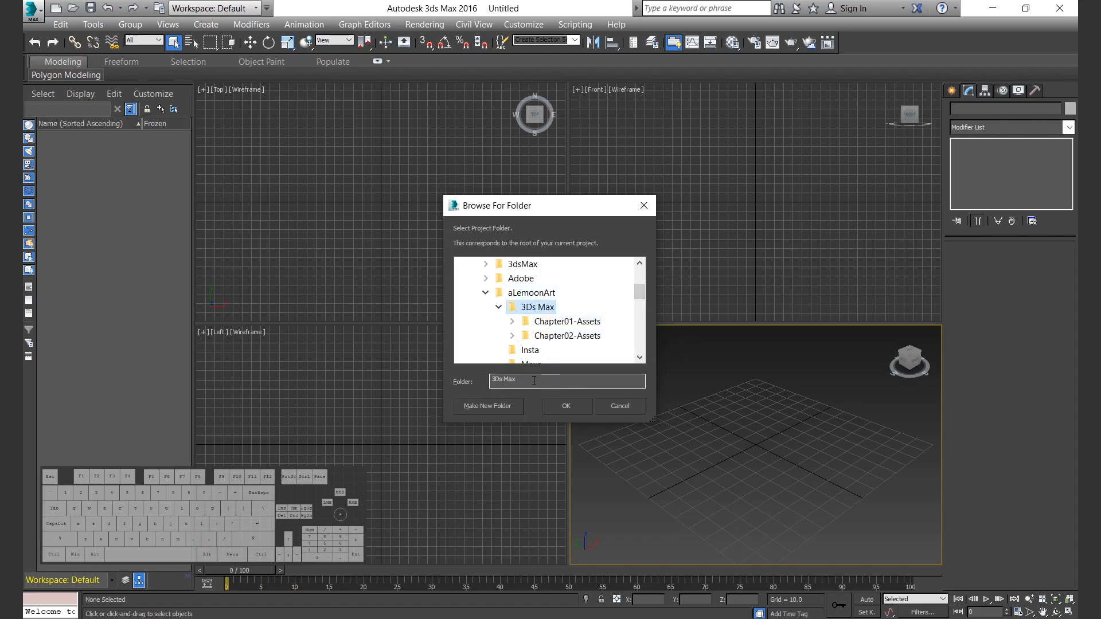
Create a new folder named RajMudra inside the 3Ds Max folder and set it as the project folder.
{"action": "left_click", "coordinate": [496, 406]}
{"action": "type", "text": "RajMudra"}
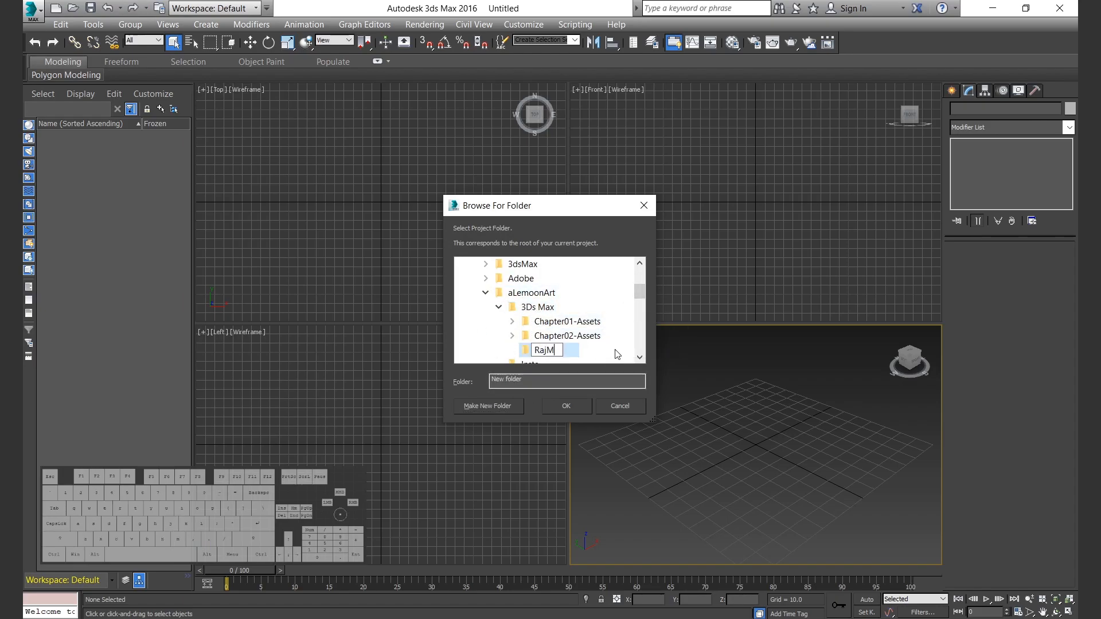
{"action": "key", "text": "Return"}
{"action": "left_click", "coordinate": [580, 408]}
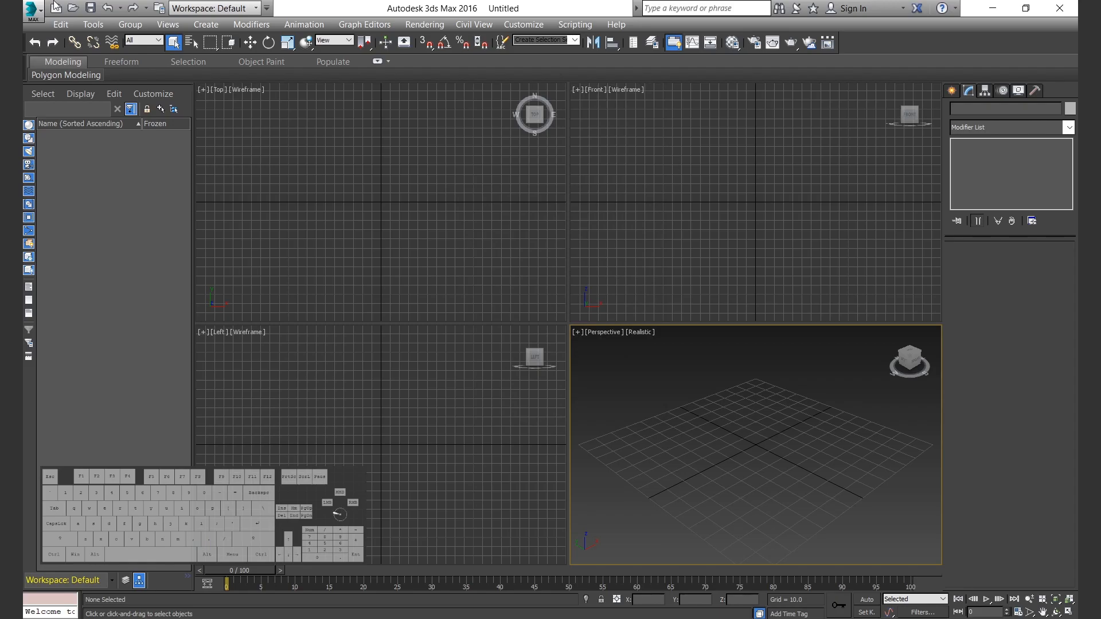
Save the scene in the project's scenes folder as RajMudra in 3ds Max (*.max) format.
{"action": "left_click", "coordinate": [33, 10]}
{"action": "left_click", "coordinate": [42, 148]}
{"action": "type", "text": "RajM"}
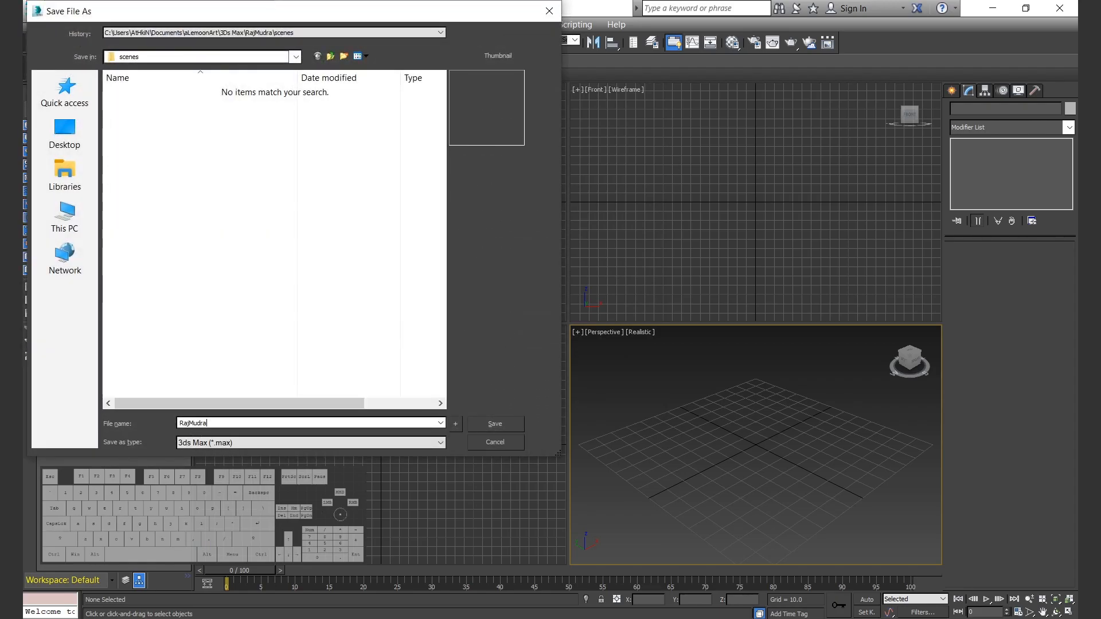
{"action": "type", "text": "udra"}
{"action": "left_click", "coordinate": [218, 443]}
{"action": "left_click", "coordinate": [216, 453]}
{"action": "left_click", "coordinate": [495, 424]}
{"action": "left_click", "coordinate": [683, 212]}
{"action": "left_click", "coordinate": [432, 443]}
{"action": "left_click", "coordinate": [709, 438]}
Create a plane about 142 by 140 units covering the perspective grid, and maximize the perspective viewport.
{"action": "left_click", "coordinate": [951, 90]}
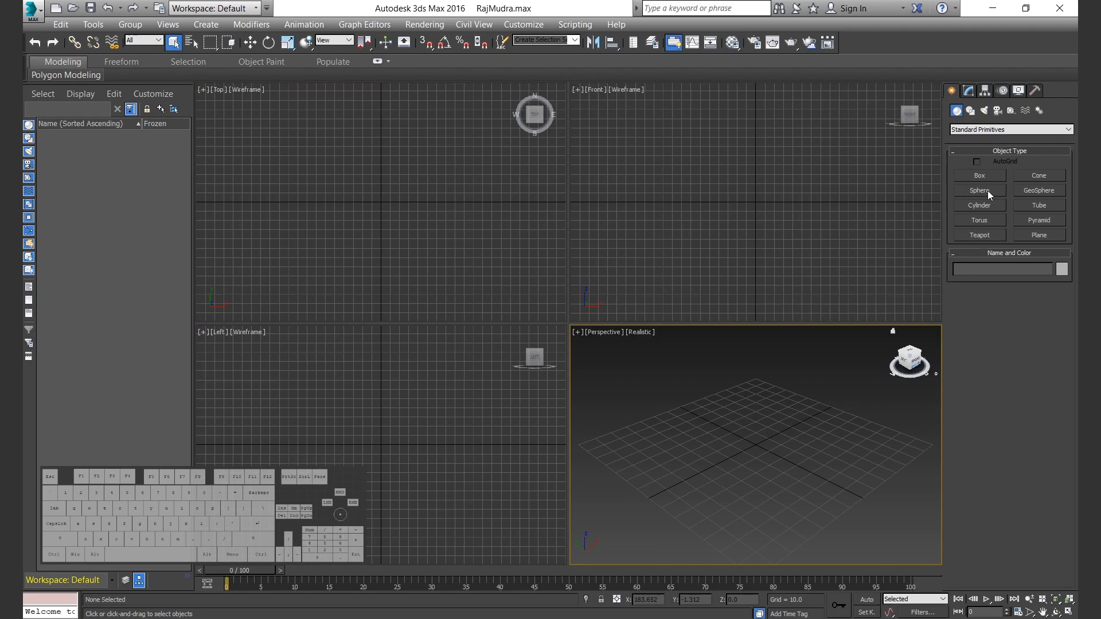
{"action": "left_click", "coordinate": [1039, 235]}
{"action": "left_click_drag", "start_coordinate": [578, 442], "coordinate": [933, 443]}
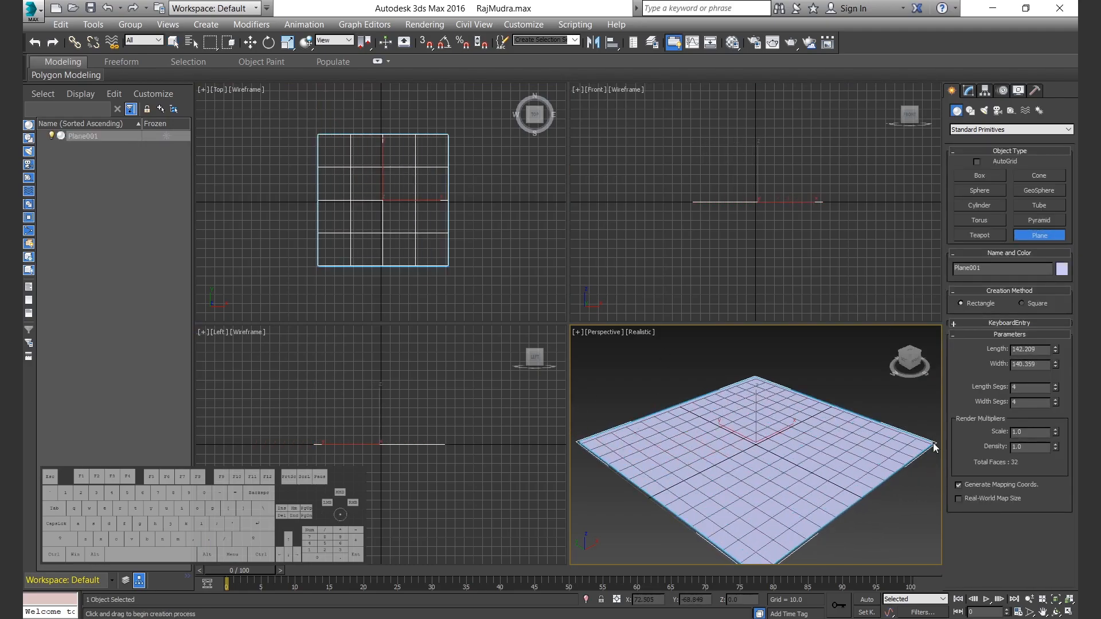
{"action": "right_click", "coordinate": [904, 442]}
{"action": "key", "text": "alt+w"}
{"action": "key", "text": "w"}
Change the plane's object color to gray.
{"action": "left_click", "coordinate": [968, 92]}
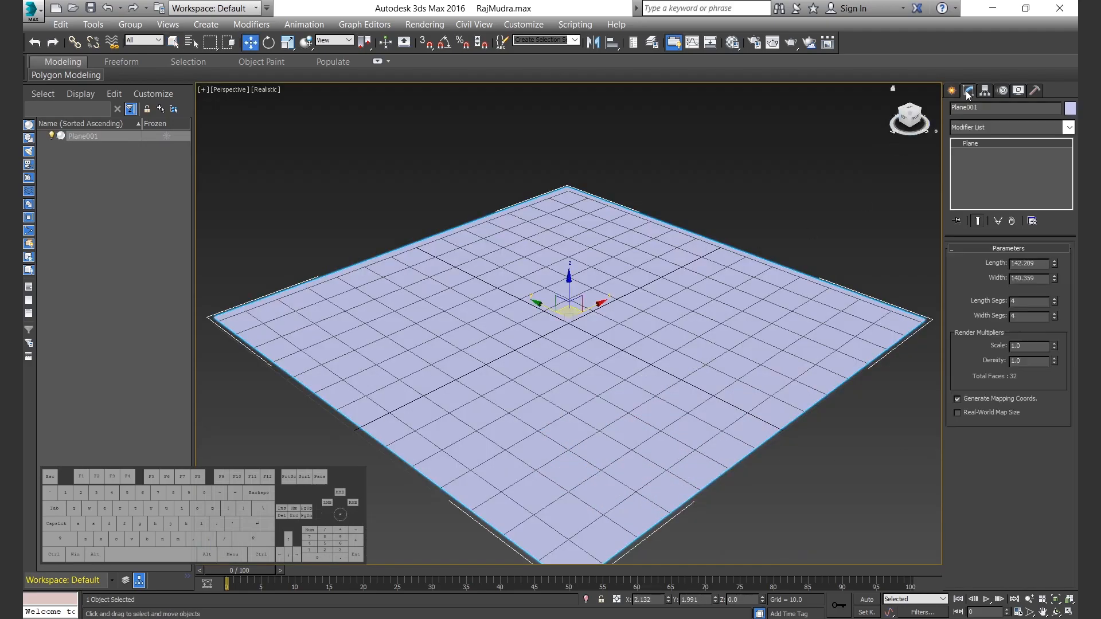
{"action": "left_click", "coordinate": [1070, 109]}
{"action": "left_click", "coordinate": [482, 224]}
{"action": "left_click", "coordinate": [696, 263]}
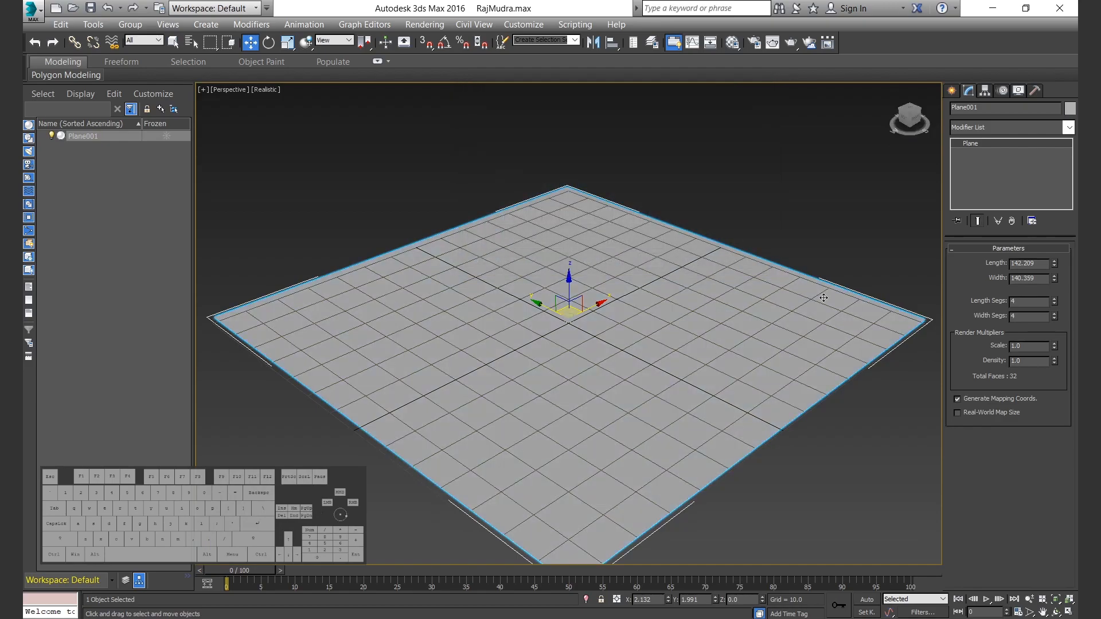
Set the plane's length and width to 150 with 500 length and width segments, and toggle edged-face display.
{"action": "double_click", "coordinate": [1044, 265]}
{"action": "type", "text": "150"}
{"action": "key", "text": "Tab"}
{"action": "type", "text": "150"}
{"action": "key", "text": "Tab"}
{"action": "type", "text": "500"}
{"action": "key", "text": "Tab"}
{"action": "type", "text": "500"}
{"action": "key", "text": "F4"}
{"action": "middle_click_drag", "start_coordinate": [620, 354], "coordinate": [572, 374], "text": "alt"}
{"action": "scroll", "coordinate": [538, 380], "scroll_direction": "up", "scroll_amount": 4}
{"action": "scroll", "coordinate": [572, 373], "scroll_direction": "down", "scroll_amount": 6}
{"action": "scroll", "coordinate": [769, 374], "scroll_direction": "up", "scroll_amount": 4}
Center the plane on the origin by resetting its X and Y position to 0.
{"action": "left_click", "coordinate": [577, 349]}
{"action": "right_click", "coordinate": [669, 601]}
{"action": "right_click", "coordinate": [716, 600]}
{"action": "mouse_move", "coordinate": [737, 533]}
{"action": "middle_mouse_down", "text": "alt"}
{"action": "mouse_move", "coordinate": [728, 499]}
{"action": "mouse_move", "coordinate": [811, 450]}
{"action": "middle_mouse_up", "text": "alt"}
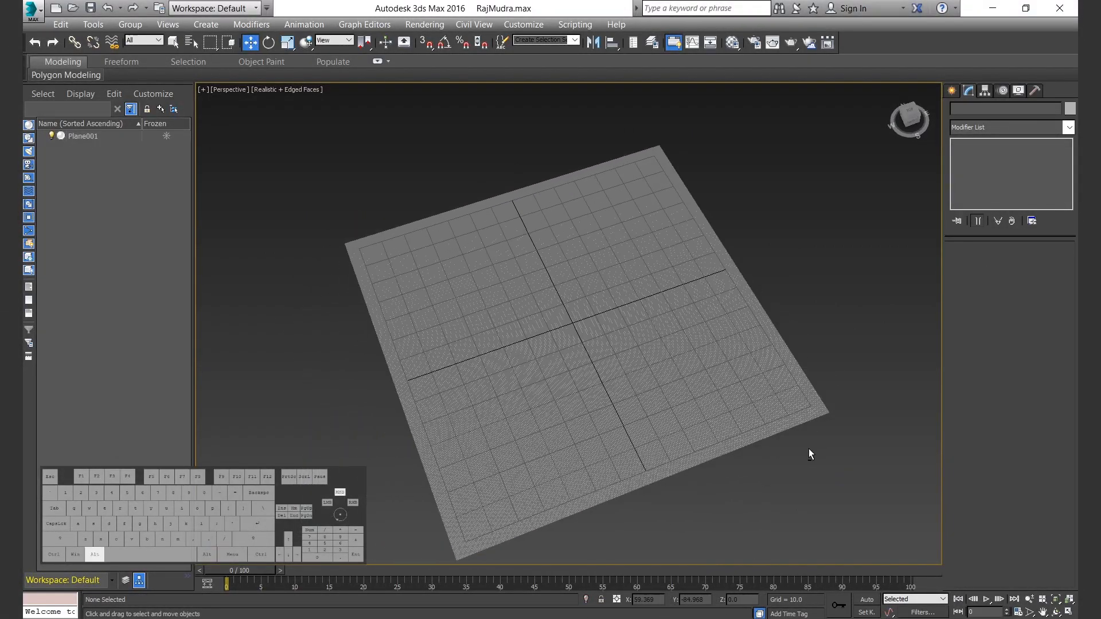
Rename the plane as Rajmudra.
{"action": "type", "text": "R"}
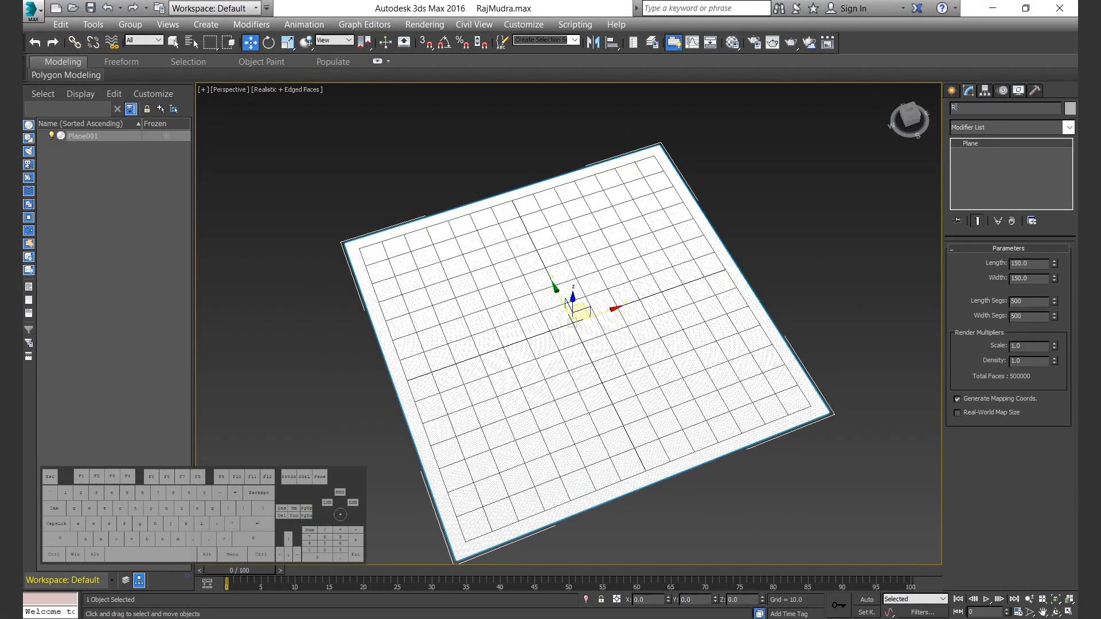
{"action": "type", "text": "ajmudra"}
{"action": "left_click", "coordinate": [1012, 188]}
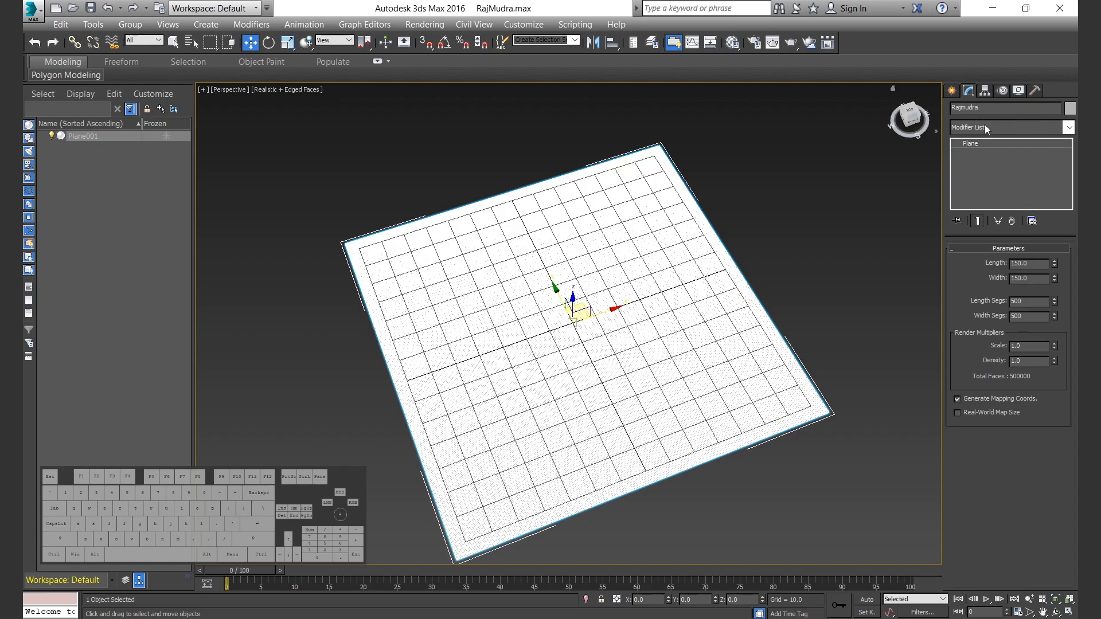
Add a Displace modifier to the Rajmudra plane.
{"action": "left_click", "coordinate": [1004, 128]}
{"action": "key", "text": "d"}
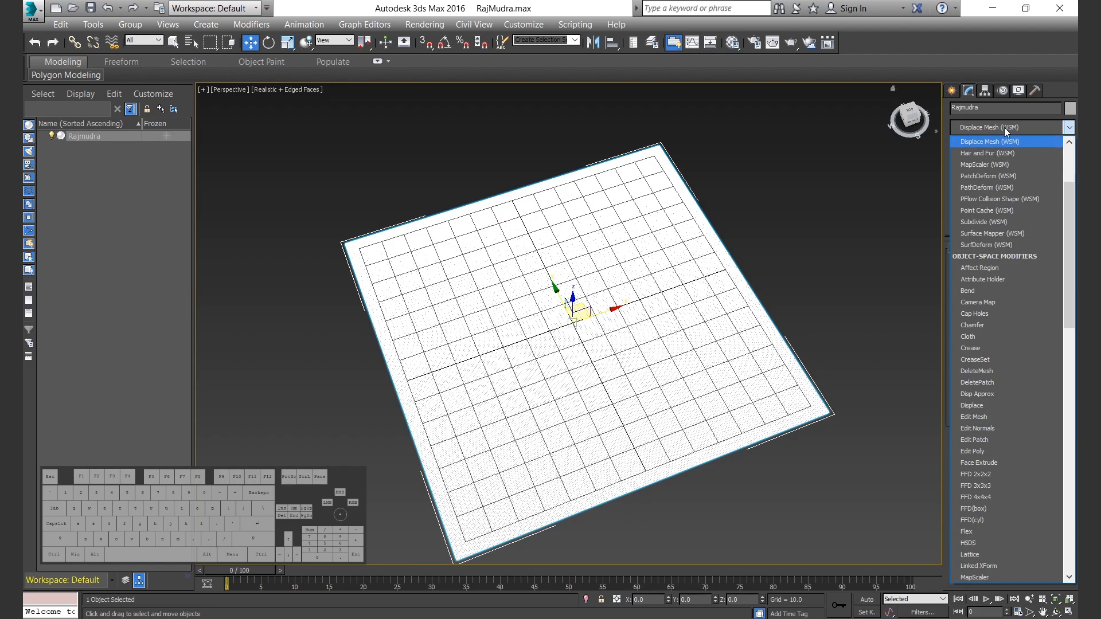
{"action": "left_click", "coordinate": [979, 405]}
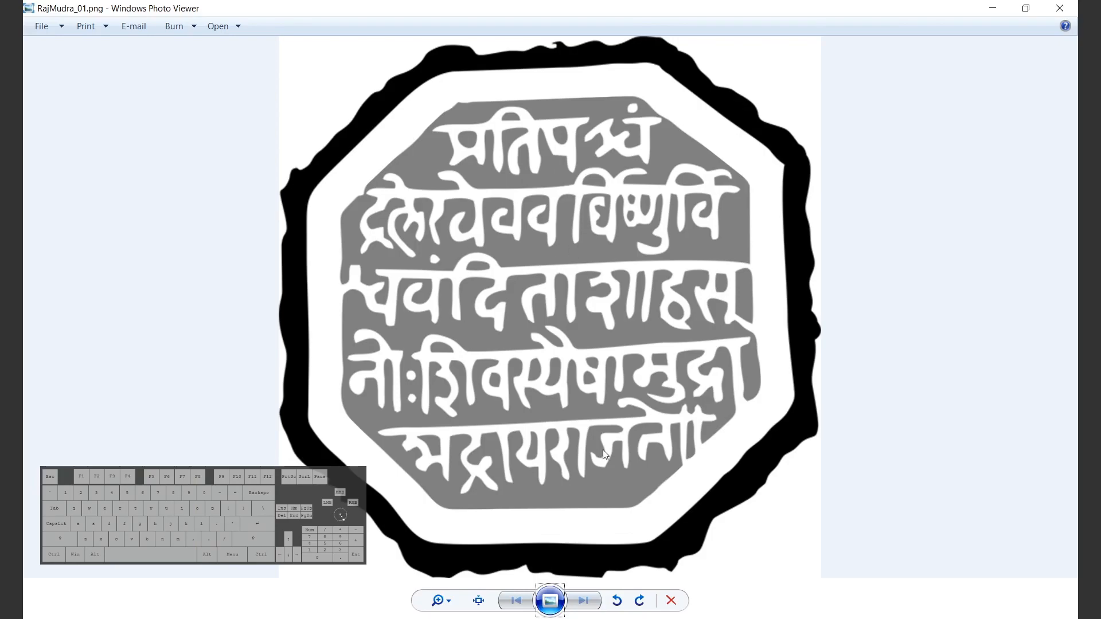
Examine the black, gray and white seal image RajMudra_01.png in Windows Photo Viewer, and close it.
{"action": "left_click", "coordinate": [1031, 9]}
{"action": "left_click_drag", "start_coordinate": [337, 70], "coordinate": [587, 102]}
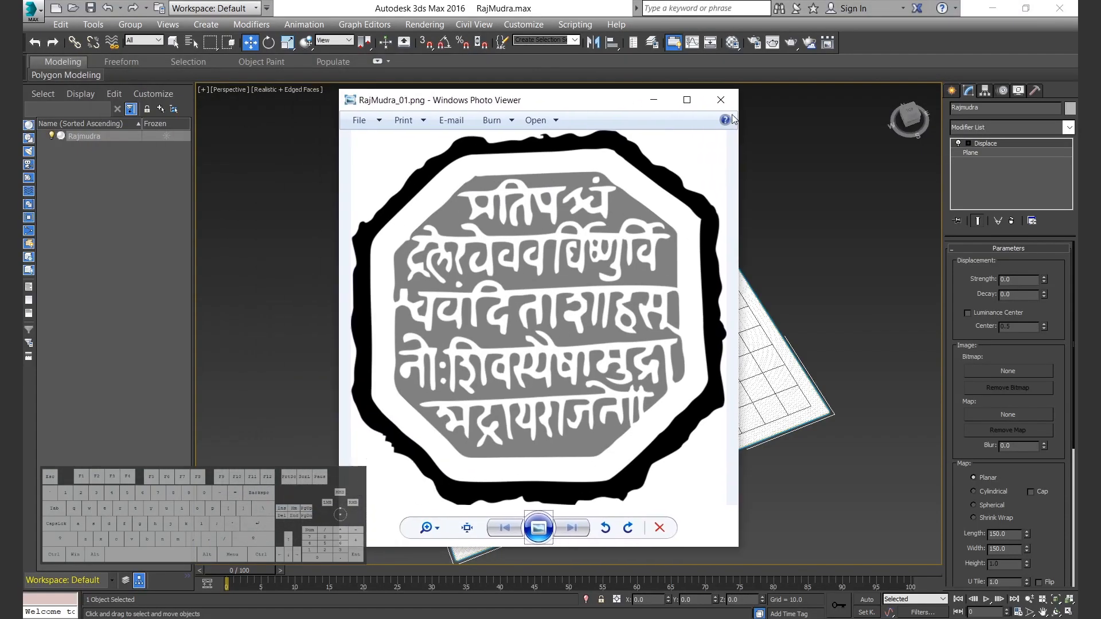
{"action": "left_click", "coordinate": [721, 99]}
Load RajMudra_01.png from the RajMudra folder as the Displace modifier's bitmap.
{"action": "left_click", "coordinate": [1004, 371]}
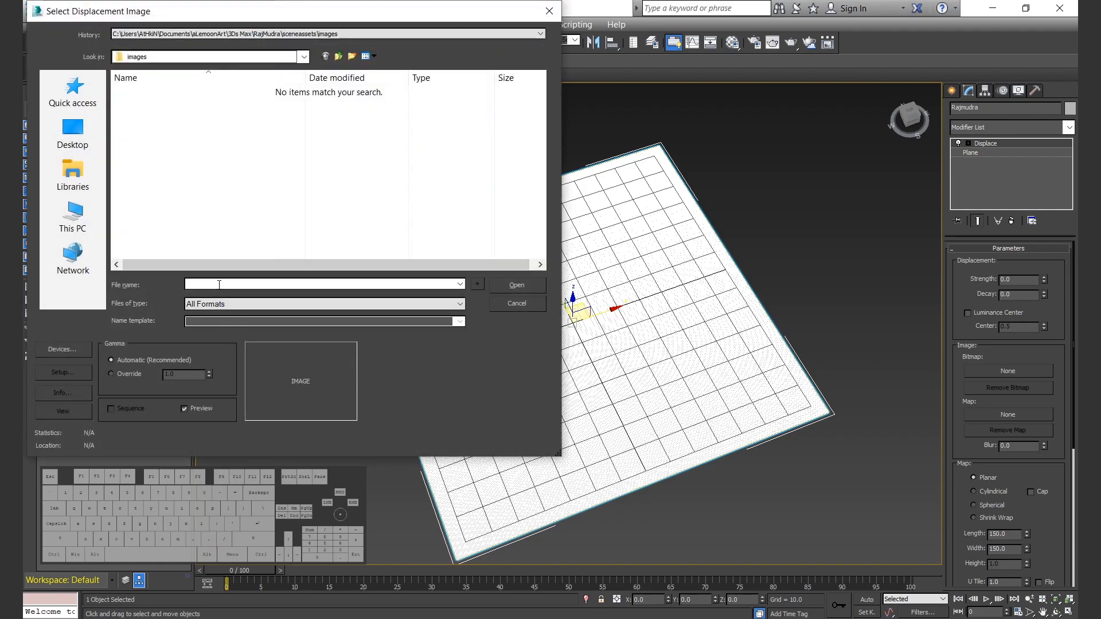
{"action": "key", "text": "Return"}
{"action": "left_click", "coordinate": [252, 112]}
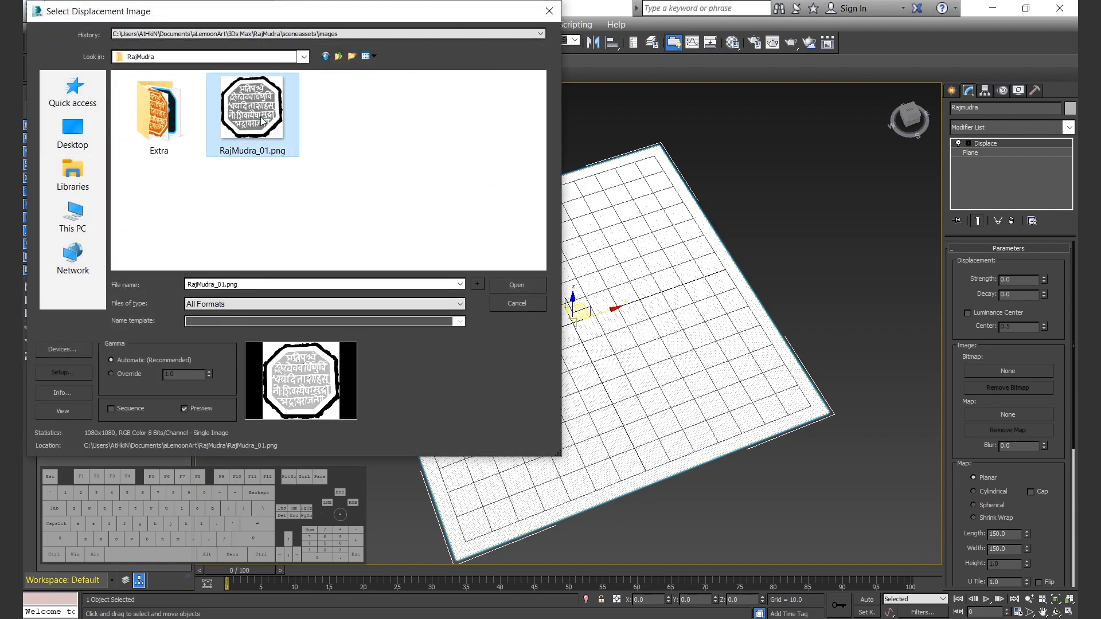
{"action": "left_click", "coordinate": [518, 283]}
Raise the displacement strength to about 1.63 and check the seal's relief on the plane.
{"action": "mouse_move", "coordinate": [588, 357]}
{"action": "middle_mouse_down", "text": "alt"}
{"action": "mouse_move", "coordinate": [635, 356]}
{"action": "mouse_move", "coordinate": [588, 359]}
{"action": "middle_mouse_up", "text": "alt"}
{"action": "scroll", "coordinate": [587, 358], "scroll_direction": "down", "scroll_amount": 5}
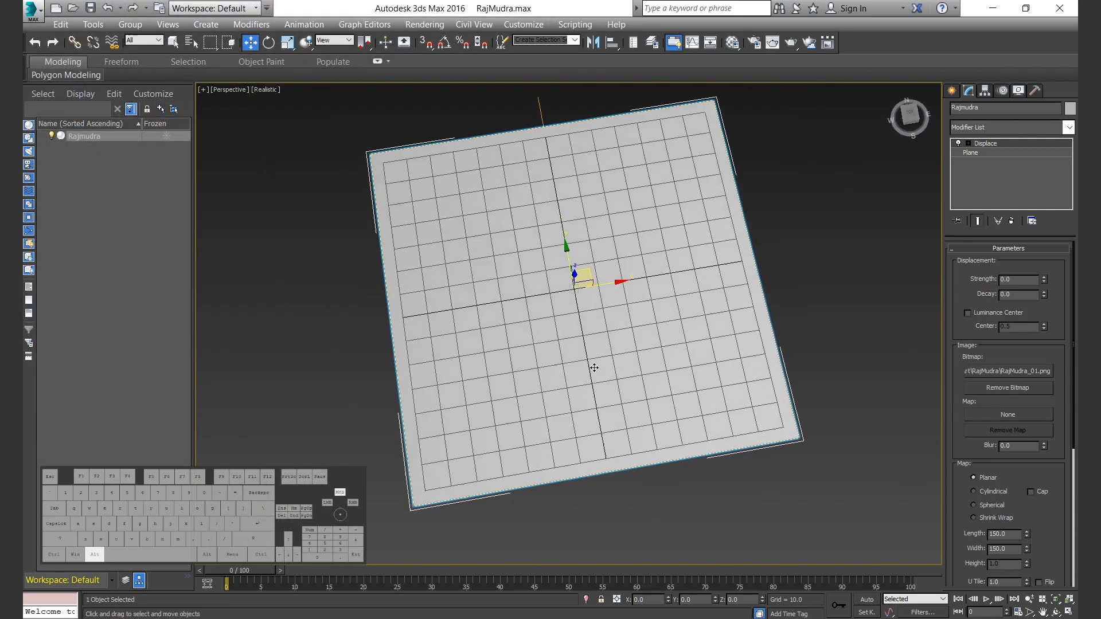
{"action": "left_click_drag", "start_coordinate": [1041, 278], "coordinate": [1042, 229]}
{"action": "middle_click_drag", "start_coordinate": [597, 321], "coordinate": [565, 368], "text": "alt"}
{"action": "scroll", "coordinate": [559, 339], "scroll_direction": "up", "scroll_amount": 2}
{"action": "scroll", "coordinate": [545, 364], "scroll_direction": "up", "scroll_amount": 4}
{"action": "scroll", "coordinate": [546, 364], "scroll_direction": "down", "scroll_amount": 4}
{"action": "scroll", "coordinate": [528, 376], "scroll_direction": "up", "scroll_amount": 4}
{"action": "scroll", "coordinate": [527, 377], "scroll_direction": "down", "scroll_amount": 4}
{"action": "left_click_drag", "start_coordinate": [1048, 281], "coordinate": [1048, 261]}
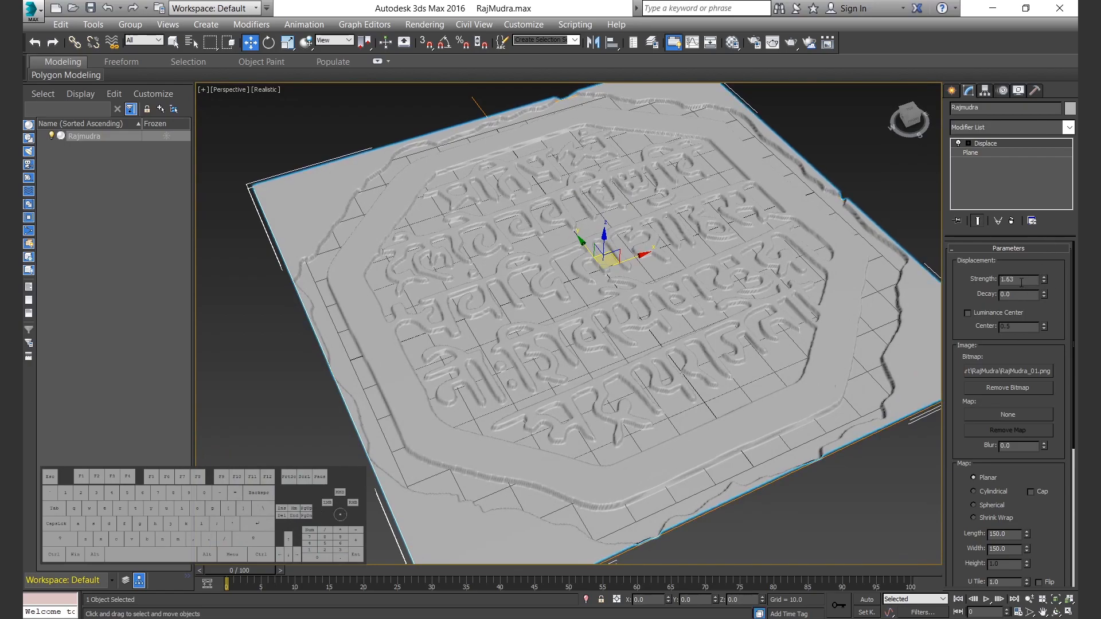
Try displacement strengths of 1.5, 2 and 5 to compare the relief depth.
{"action": "type", "text": "1.5"}
{"action": "key", "text": "Return"}
{"action": "type", "text": "2"}
{"action": "key", "text": "Return"}
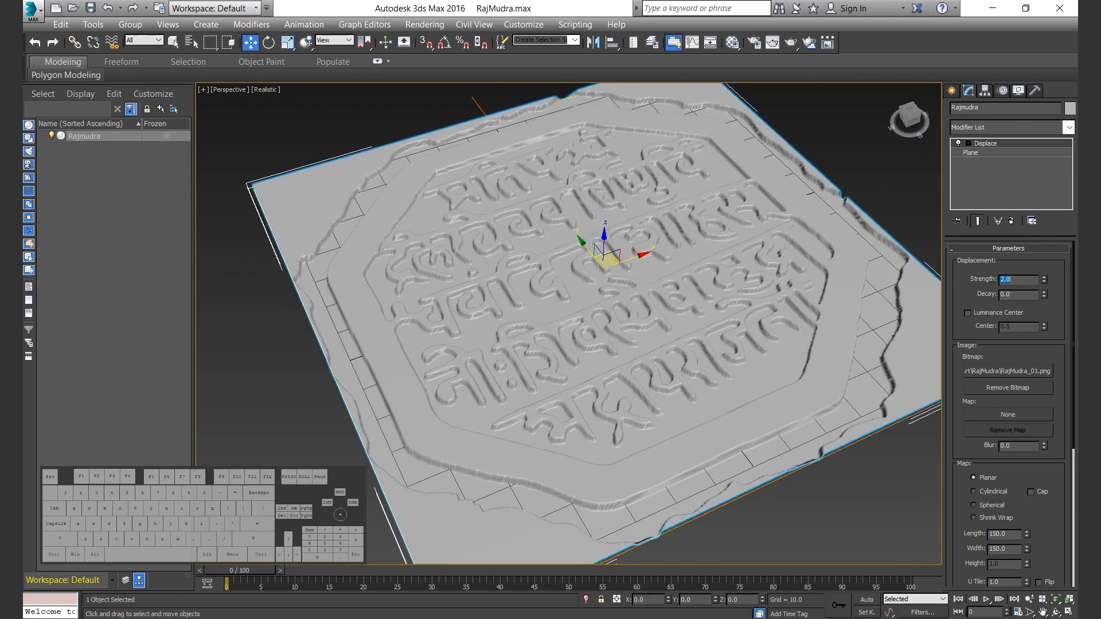
{"action": "type", "text": "5"}
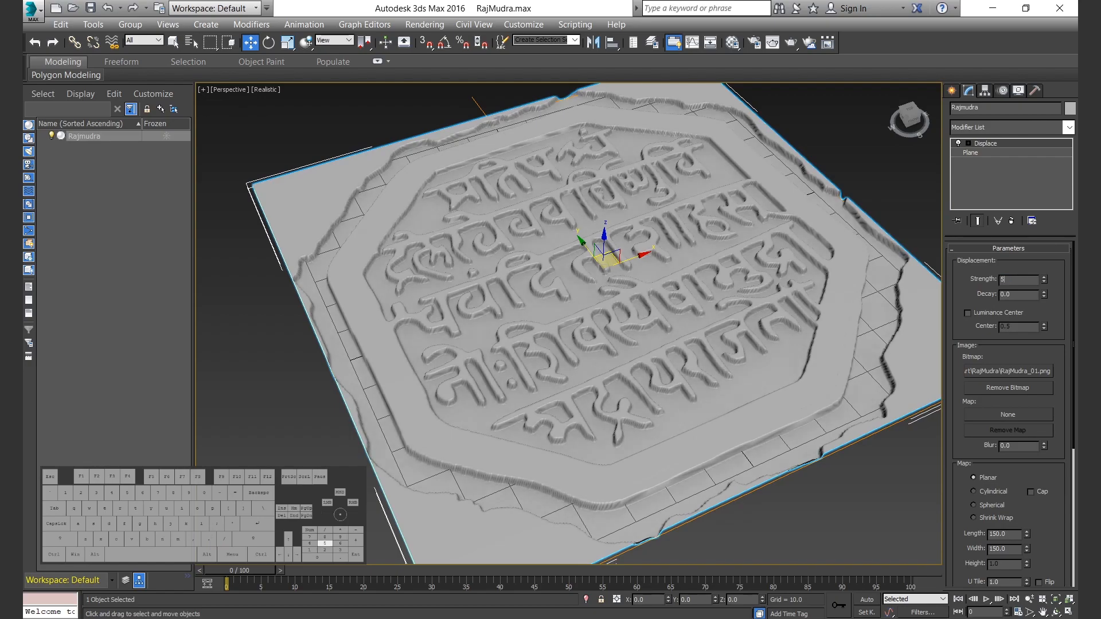
{"action": "key", "text": "Return"}
Set the Displace modifier's strength to 1.5 and its image blur to 0.3.
{"action": "type", "text": "1.5"}
{"action": "key", "text": "Return"}
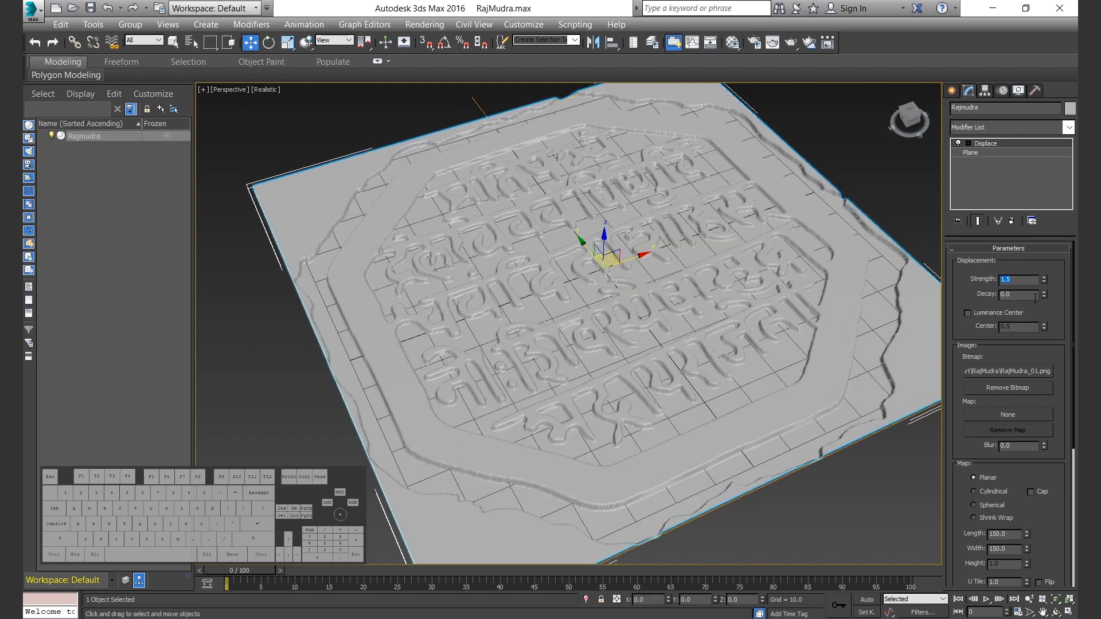
{"action": "key", "text": "Tab"}
{"action": "type", "text": "0.3"}
{"action": "key", "text": "Return"}
Deselect the plane, check its blurred relief up close, and hide the viewport grid.
{"action": "middle_click_drag", "start_coordinate": [596, 442], "coordinate": [540, 351], "text": "alt"}
{"action": "left_click", "coordinate": [597, 486]}
{"action": "scroll", "coordinate": [539, 384], "scroll_direction": "up", "scroll_amount": 3}
{"action": "scroll", "coordinate": [539, 385], "scroll_direction": "down", "scroll_amount": 3}
{"action": "scroll", "coordinate": [491, 370], "scroll_direction": "up", "scroll_amount": 3}
{"action": "key", "text": "g"}
{"action": "scroll", "coordinate": [541, 356], "scroll_direction": "down", "scroll_amount": 2}
{"action": "scroll", "coordinate": [610, 327], "scroll_direction": "down", "scroll_amount": 4}
Show the seal straight from the top and fit it in the viewport.
{"action": "left_click", "coordinate": [910, 114]}
{"action": "left_click", "coordinate": [606, 333]}
{"action": "key", "text": "z"}
{"action": "left_click", "coordinate": [784, 368]}
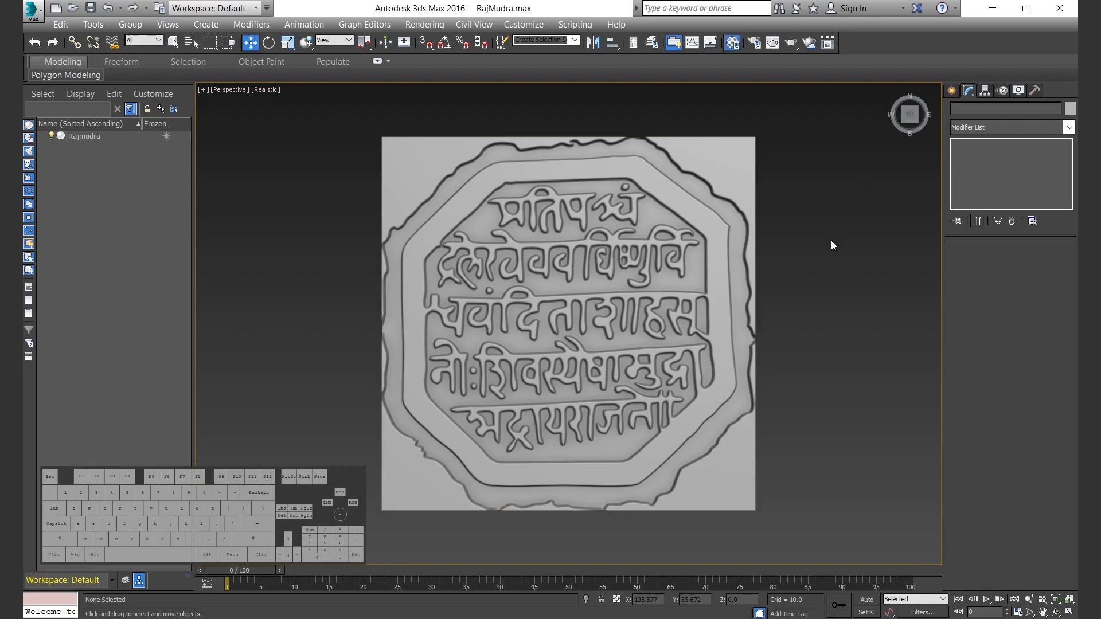
Open the Material Editor and name the first sample material RajmudraMTRL.
{"action": "key", "text": "m"}
{"action": "left_click", "coordinate": [751, 303]}
{"action": "type", "text": "Rajmudr"}
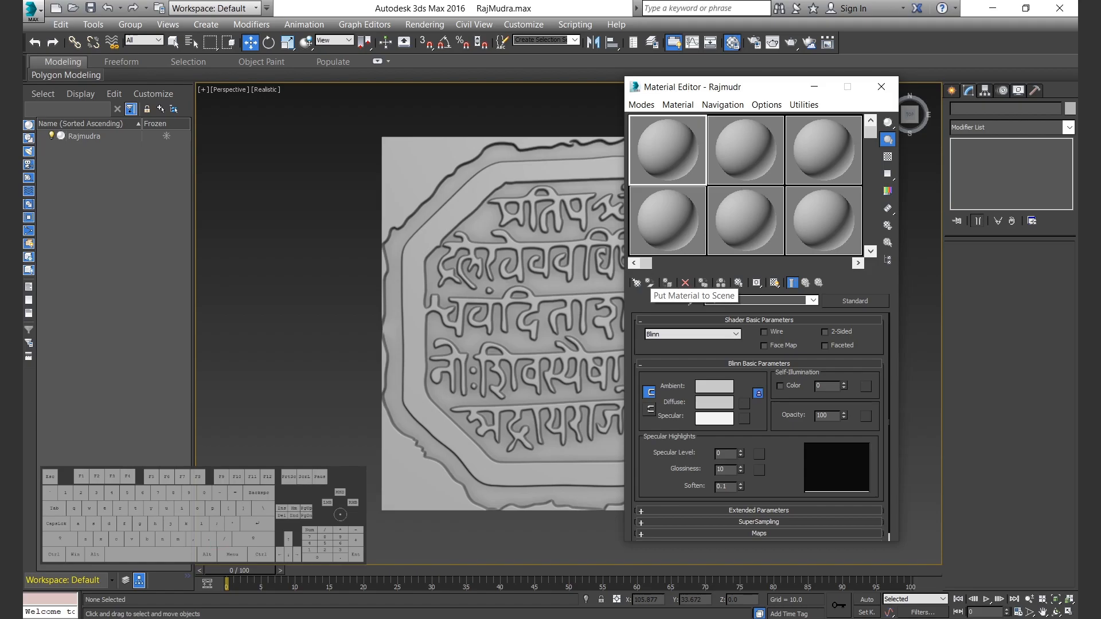
{"action": "type", "text": "aMTRL"}
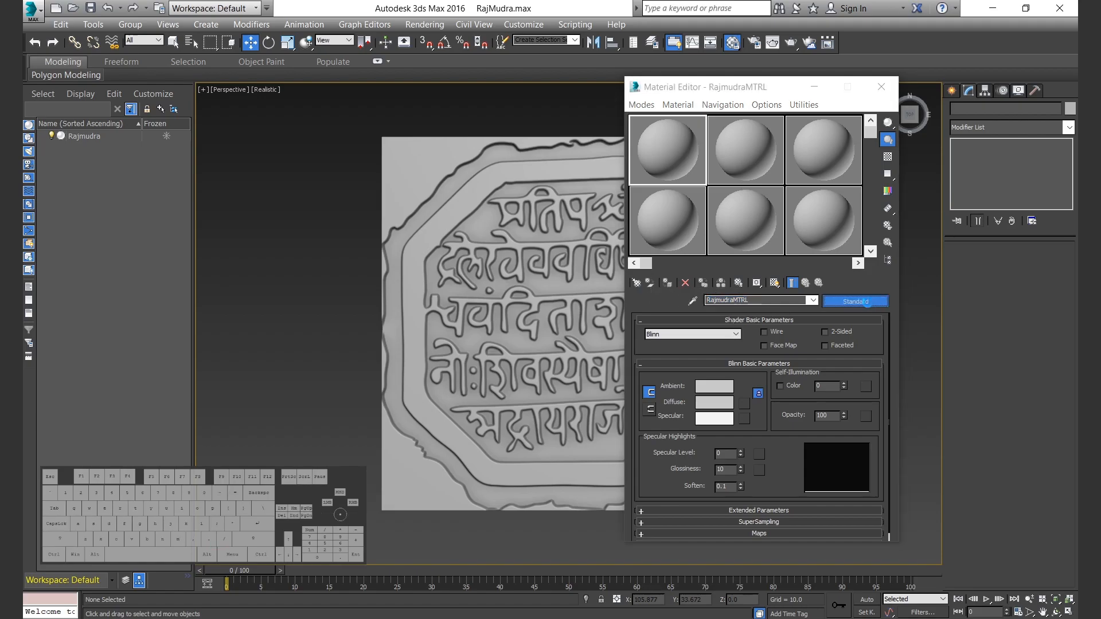
{"action": "left_click", "coordinate": [855, 300]}
{"action": "left_click", "coordinate": [402, 128]}
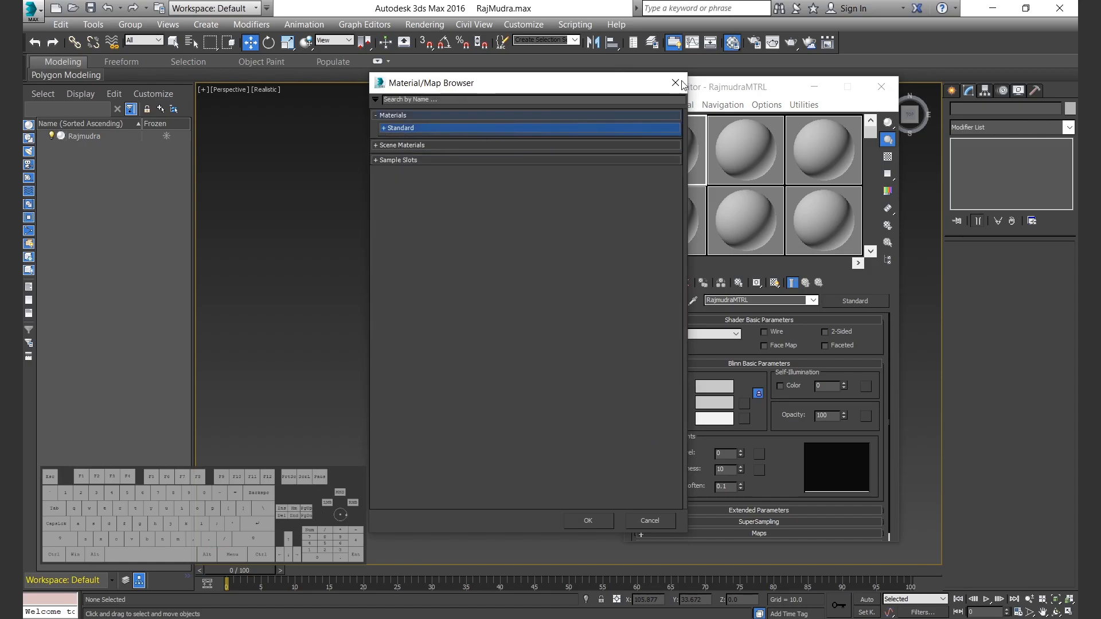
{"action": "left_click", "coordinate": [675, 83]}
Switch the production renderer to NVIDIA mental ray in the render setup.
{"action": "left_click_drag", "start_coordinate": [746, 86], "coordinate": [483, 97]}
{"action": "left_click", "coordinate": [754, 43]}
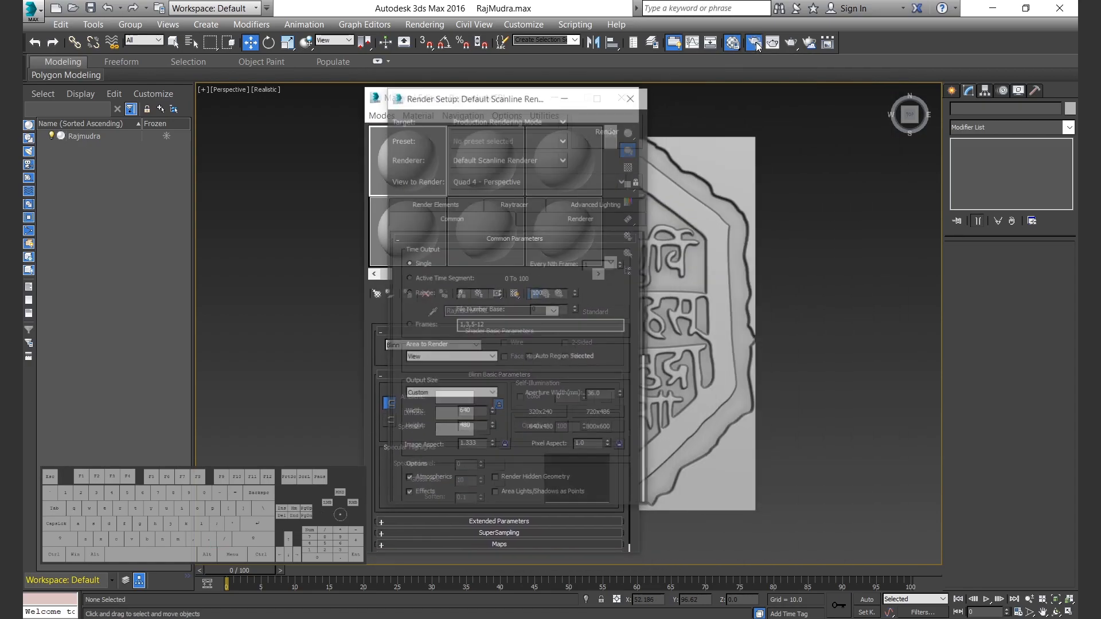
{"action": "left_click", "coordinate": [757, 153]}
{"action": "left_click", "coordinate": [746, 183]}
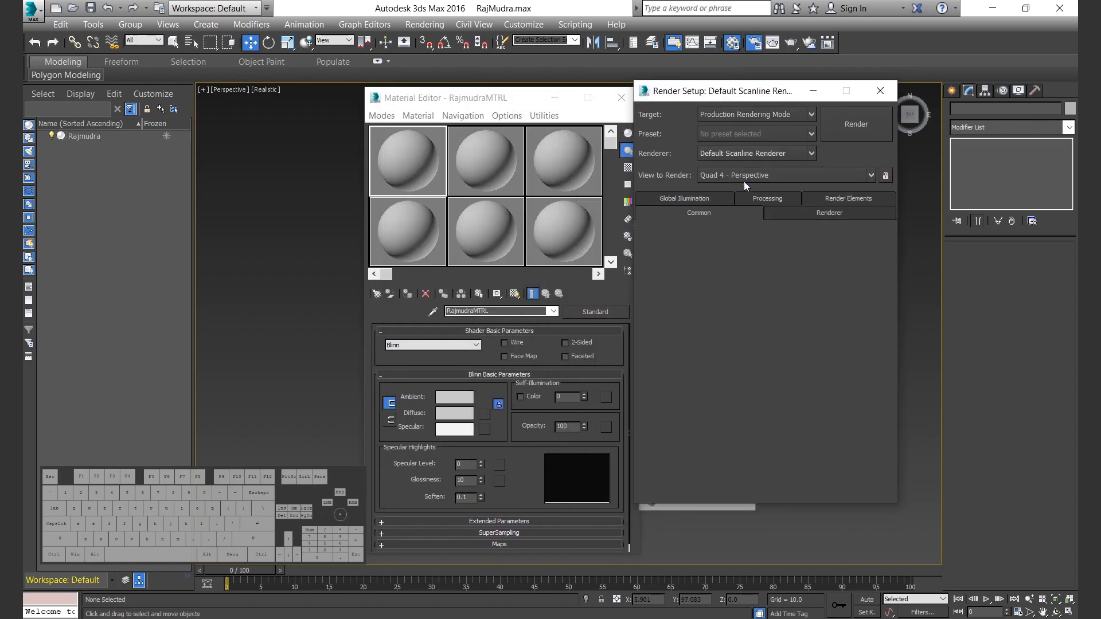
{"action": "left_click", "coordinate": [880, 91]}
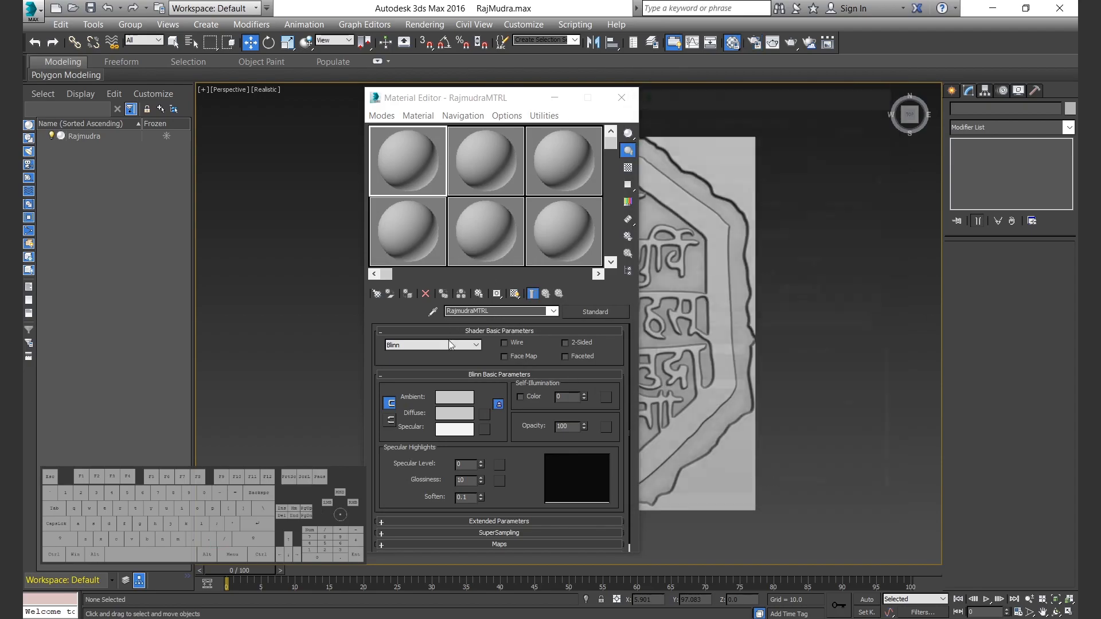
Change RajmudraMTRL to a mental ray Arch & Design material and apply the Copper template.
{"action": "left_click", "coordinate": [595, 311]}
{"action": "left_click", "coordinate": [411, 155]}
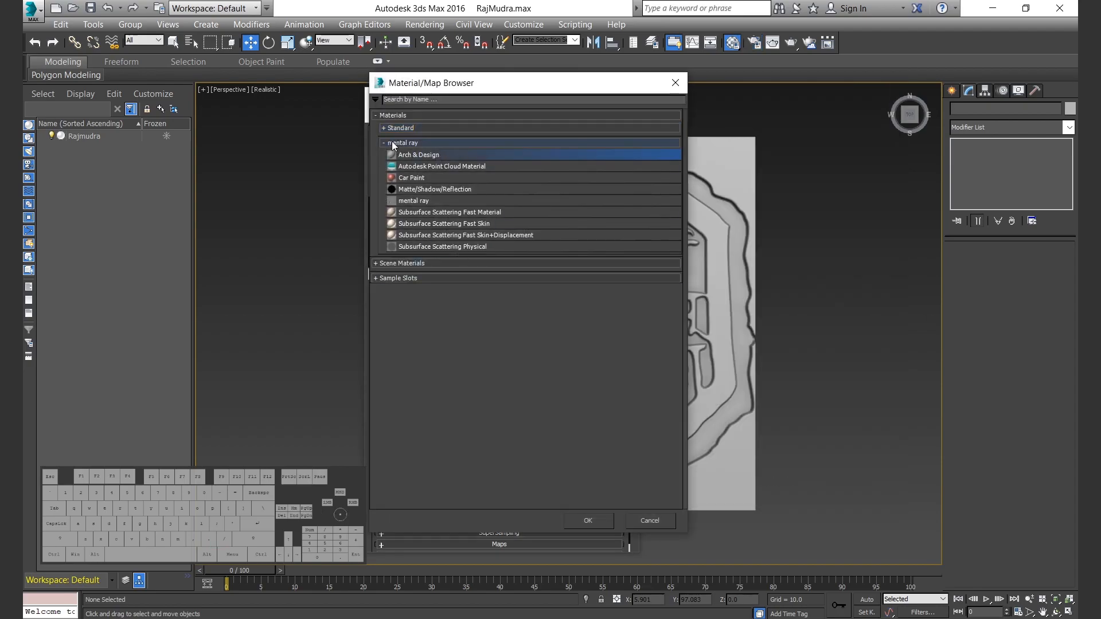
{"action": "left_click", "coordinate": [598, 519]}
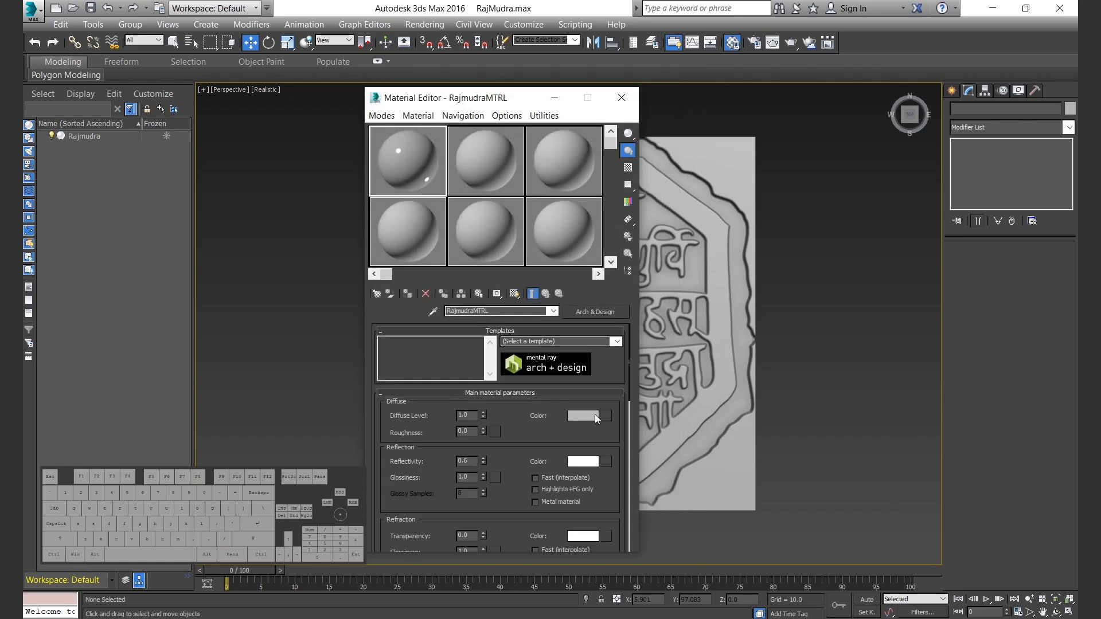
{"action": "left_click", "coordinate": [520, 341]}
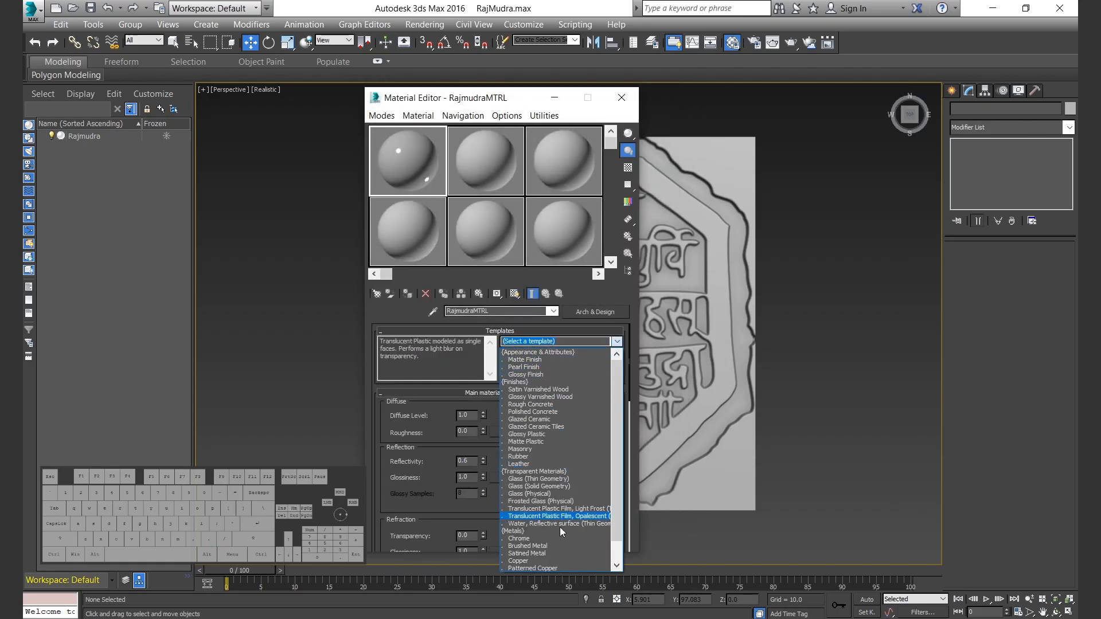
{"action": "left_click", "coordinate": [519, 561]}
Assign the copper material to the Rajmudra plane, minimize the Material Editor and deselect the plane.
{"action": "left_click_drag", "start_coordinate": [493, 104], "coordinate": [797, 116]}
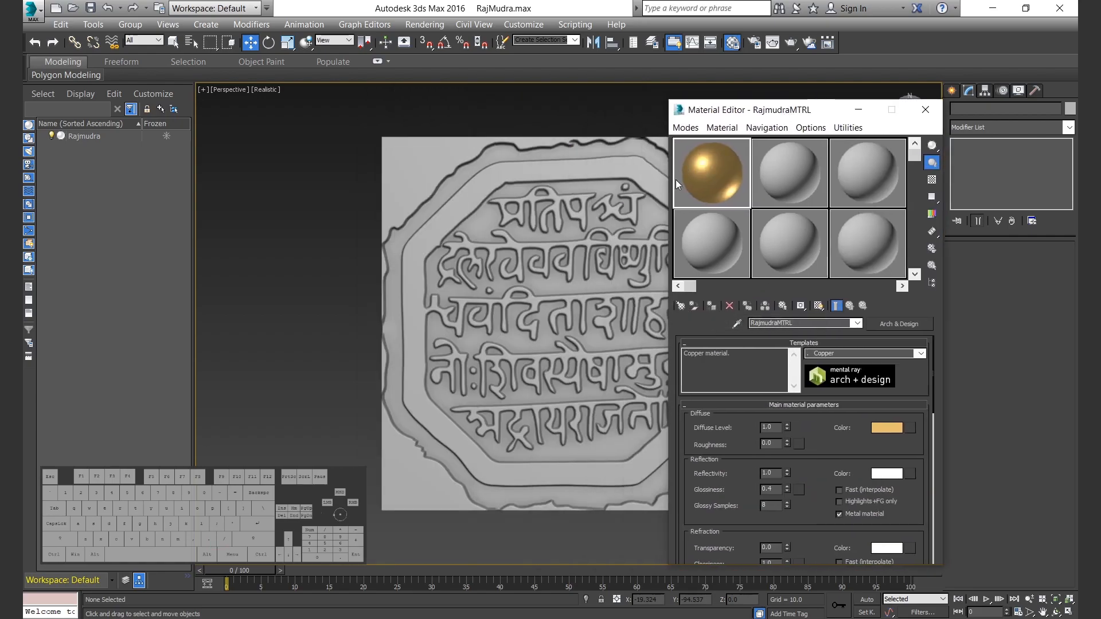
{"action": "left_click", "coordinate": [561, 322]}
{"action": "left_click", "coordinate": [711, 306]}
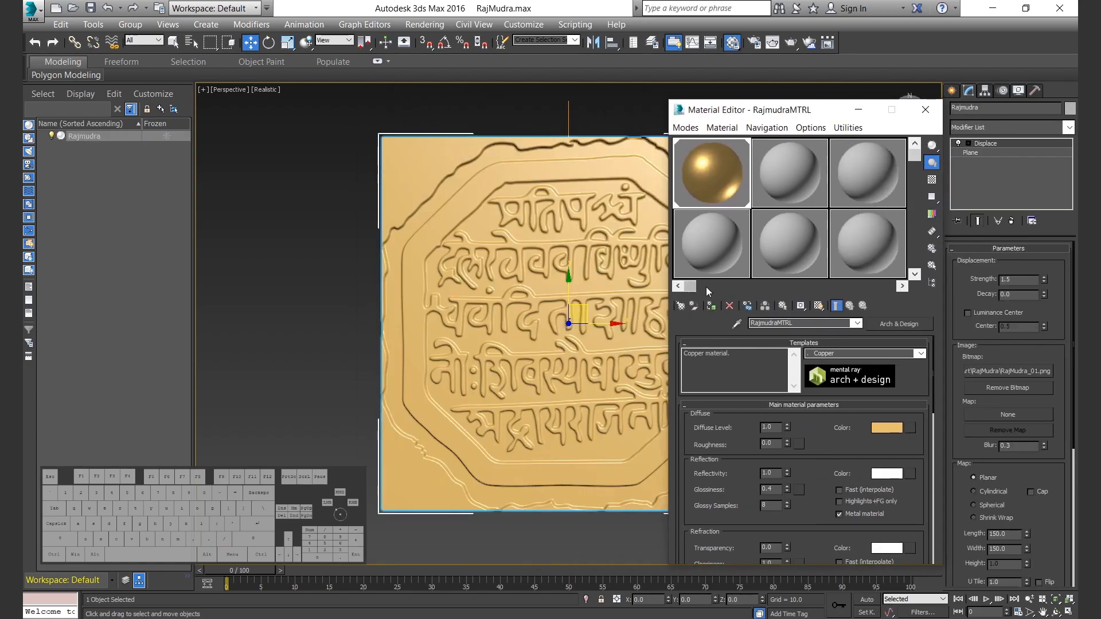
{"action": "left_click", "coordinate": [858, 110]}
{"action": "left_click", "coordinate": [807, 360]}
Start a test render of the perspective view, stop it and close the render window.
{"action": "key", "text": "shift+q"}
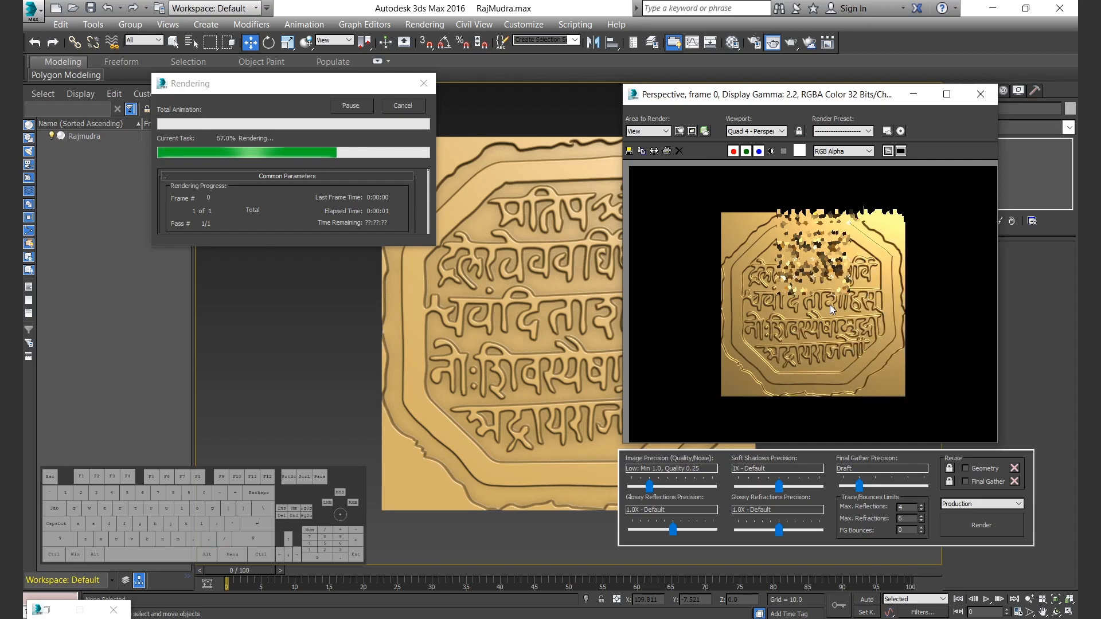
{"action": "key", "text": "Escape"}
{"action": "left_click", "coordinate": [981, 94]}
Set the render output size to 1080 by 1080 pixels and close the render setup.
{"action": "left_click", "coordinate": [753, 42]}
{"action": "type", "text": "1080"}
{"action": "key", "text": "Return"}
{"action": "left_click", "coordinate": [715, 422]}
{"action": "type", "text": "1080"}
{"action": "key", "text": "Return"}
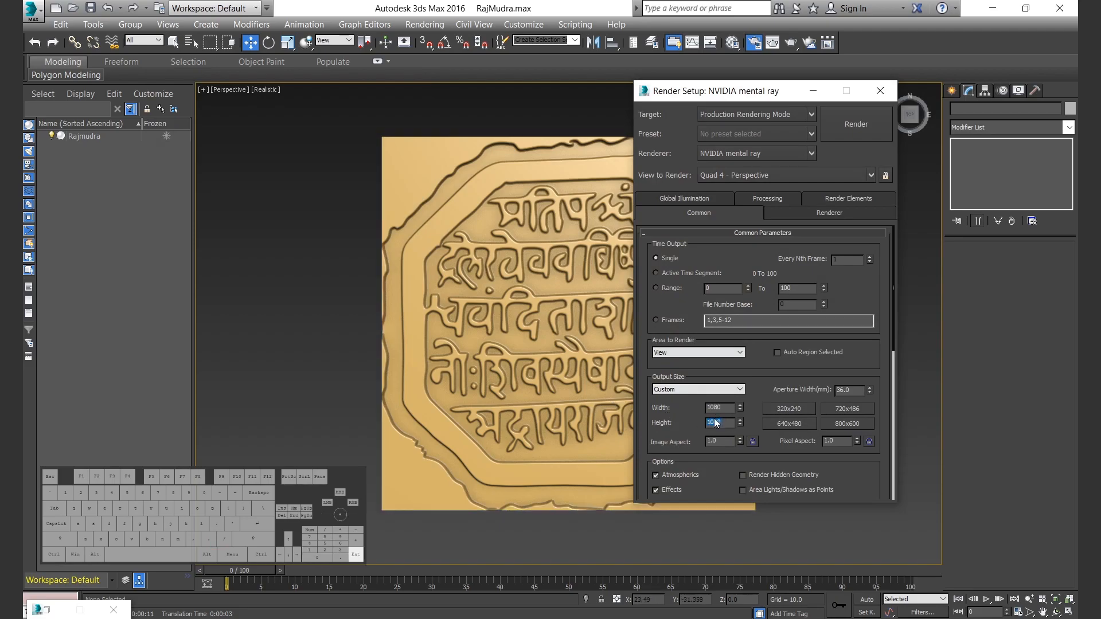
{"action": "left_click", "coordinate": [886, 95]}
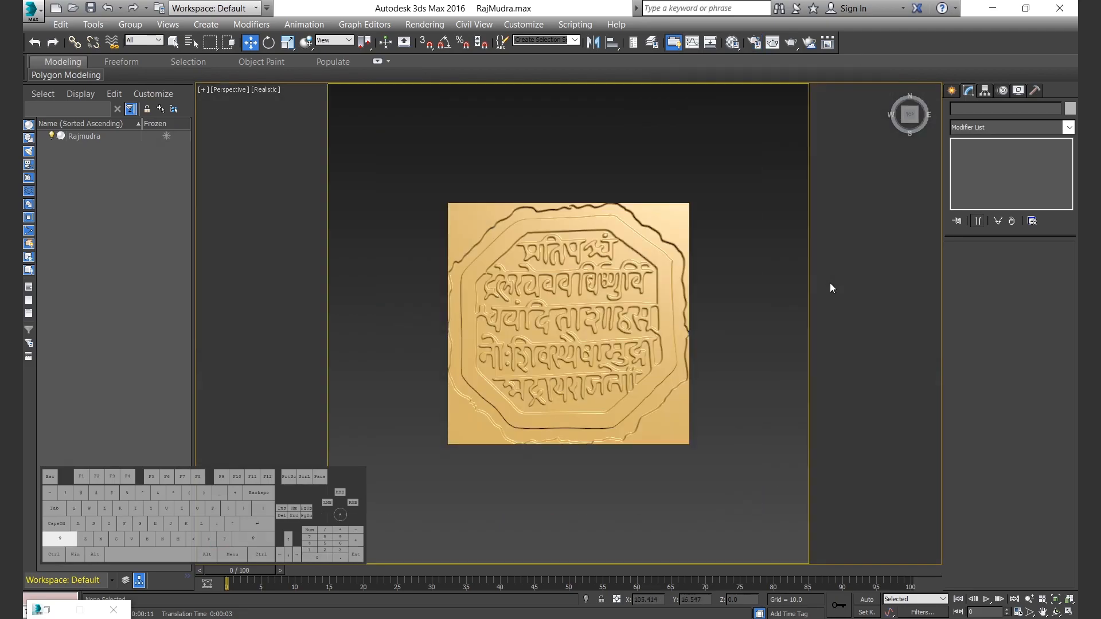
Select the Rajmudra plane and add an Edit Poly modifier above its Displace modifier.
{"action": "left_click", "coordinate": [592, 305]}
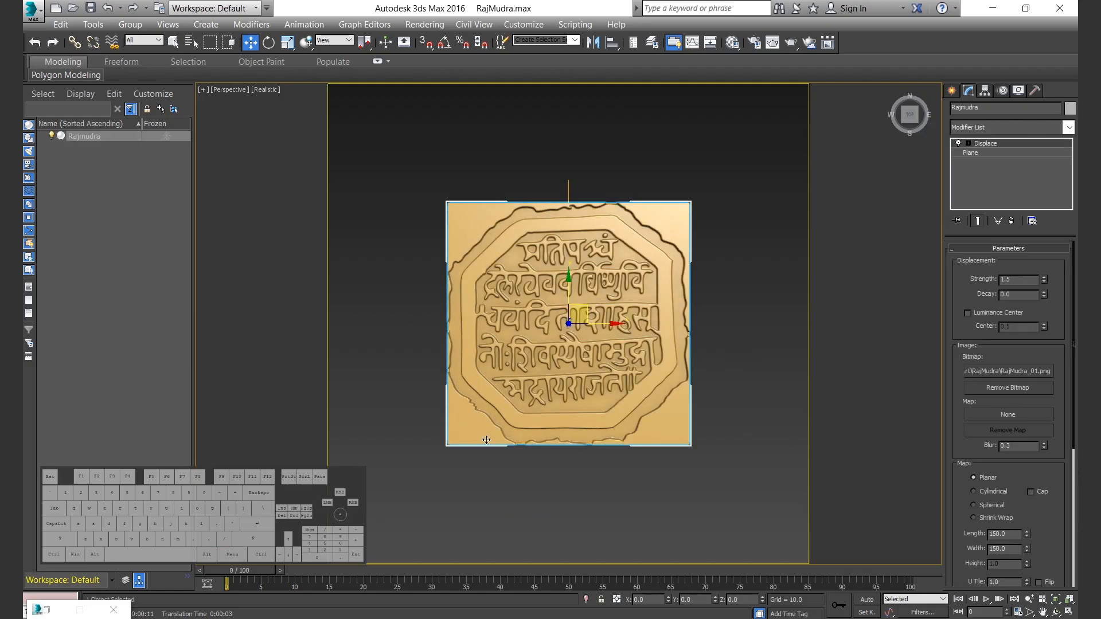
{"action": "left_click", "coordinate": [997, 126]}
{"action": "key", "text": "e"}
{"action": "left_click", "coordinate": [987, 176]}
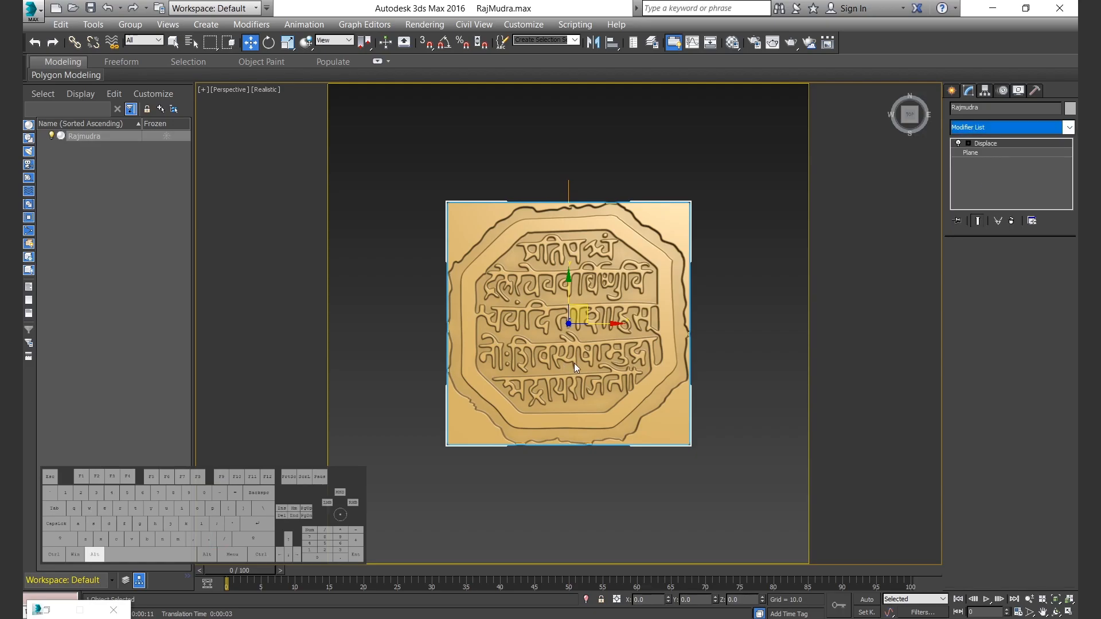
In the left view, window-select the lowest polygons, subtract the higher ones from the selection, and delete the ring around the octagonal seal.
{"action": "key", "text": "alt+w"}
{"action": "key", "text": "alt+w"}
{"action": "scroll", "coordinate": [483, 343], "scroll_direction": "up", "scroll_amount": 8}
{"action": "middle_click_drag", "start_coordinate": [439, 268], "coordinate": [523, 325]}
{"action": "scroll", "coordinate": [523, 325], "scroll_direction": "up", "scroll_amount": 6}
{"action": "middle_click_drag", "start_coordinate": [555, 262], "coordinate": [635, 333]}
{"action": "middle_click_drag", "start_coordinate": [419, 302], "coordinate": [559, 335]}
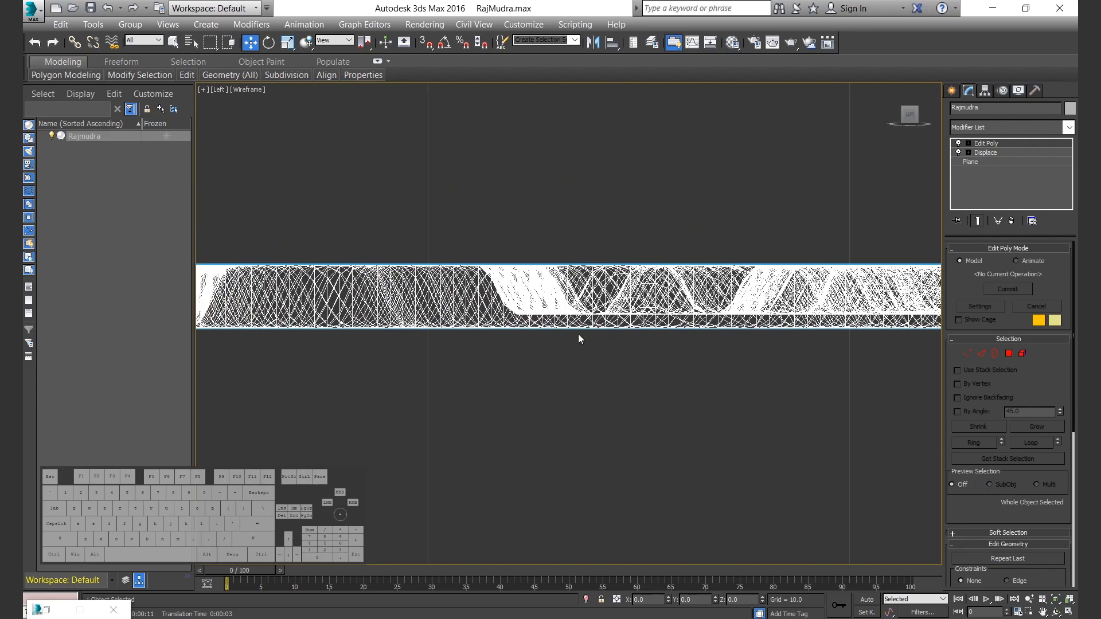
{"action": "scroll", "coordinate": [594, 373], "scroll_direction": "down", "scroll_amount": 10}
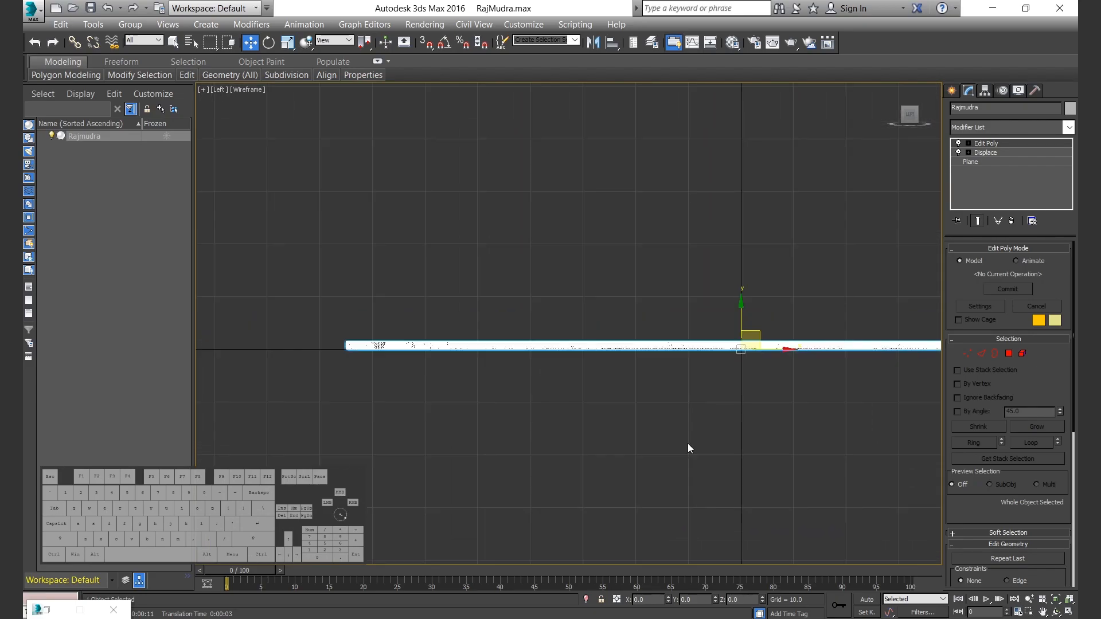
{"action": "left_click", "coordinate": [1008, 353]}
{"action": "scroll", "coordinate": [638, 428], "scroll_direction": "down", "scroll_amount": 2}
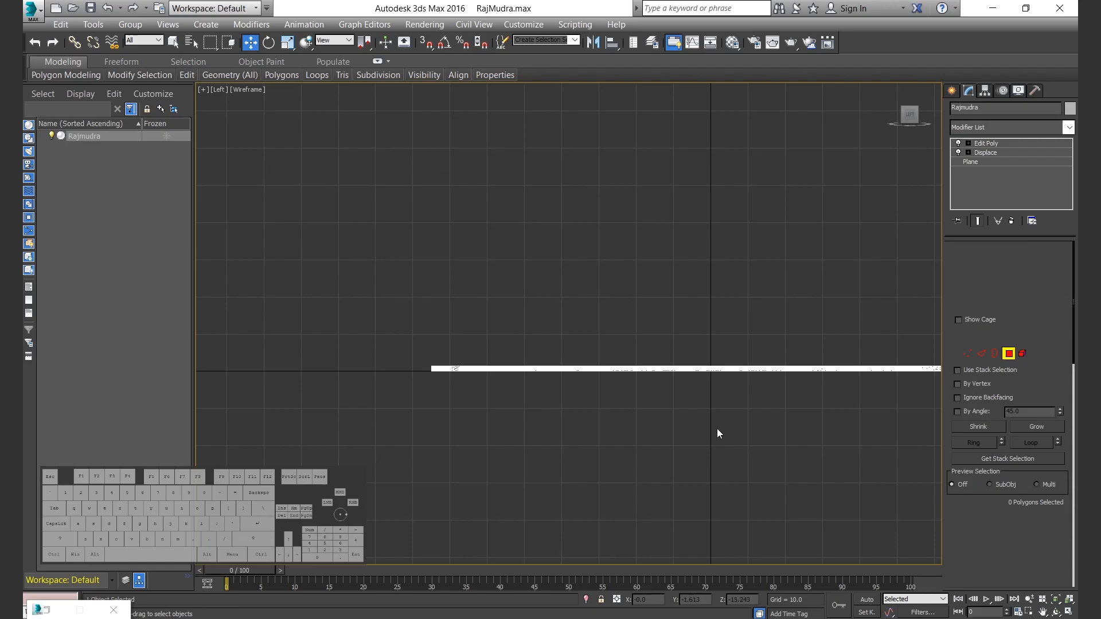
{"action": "left_click", "coordinate": [1007, 354]}
{"action": "scroll", "coordinate": [706, 452], "scroll_direction": "down", "scroll_amount": 2}
{"action": "middle_click_drag", "start_coordinate": [708, 450], "coordinate": [642, 401]}
{"action": "scroll", "coordinate": [642, 401], "scroll_direction": "up", "scroll_amount": 2}
{"action": "left_click", "coordinate": [1010, 355]}
{"action": "left_click_drag", "start_coordinate": [290, 357], "coordinate": [913, 376]}
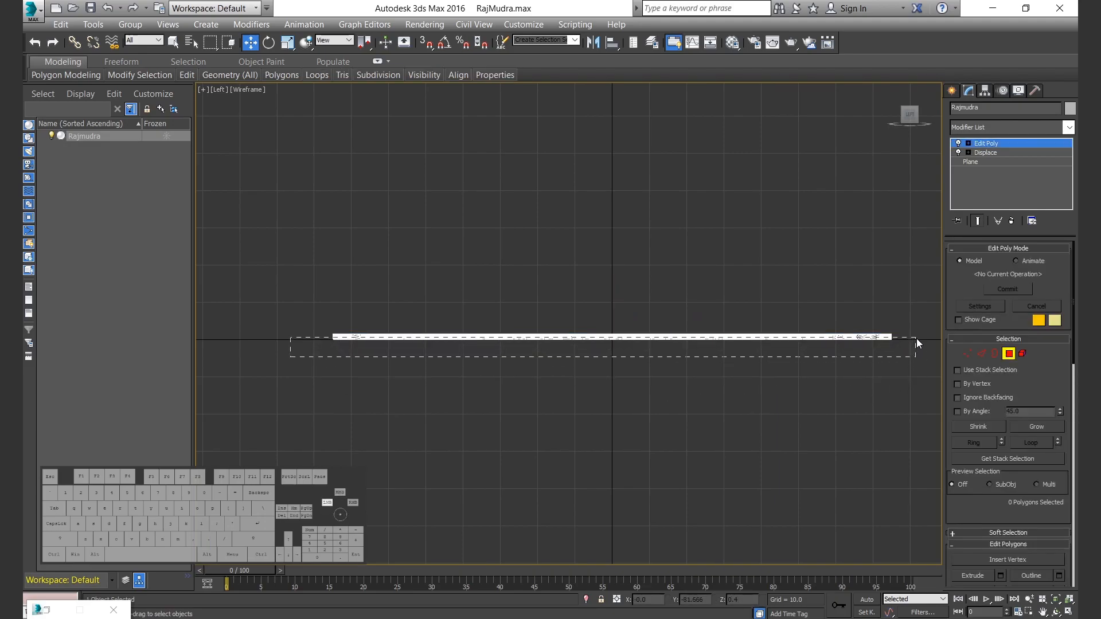
{"action": "left_click_drag", "start_coordinate": [918, 340], "coordinate": [917, 340]}
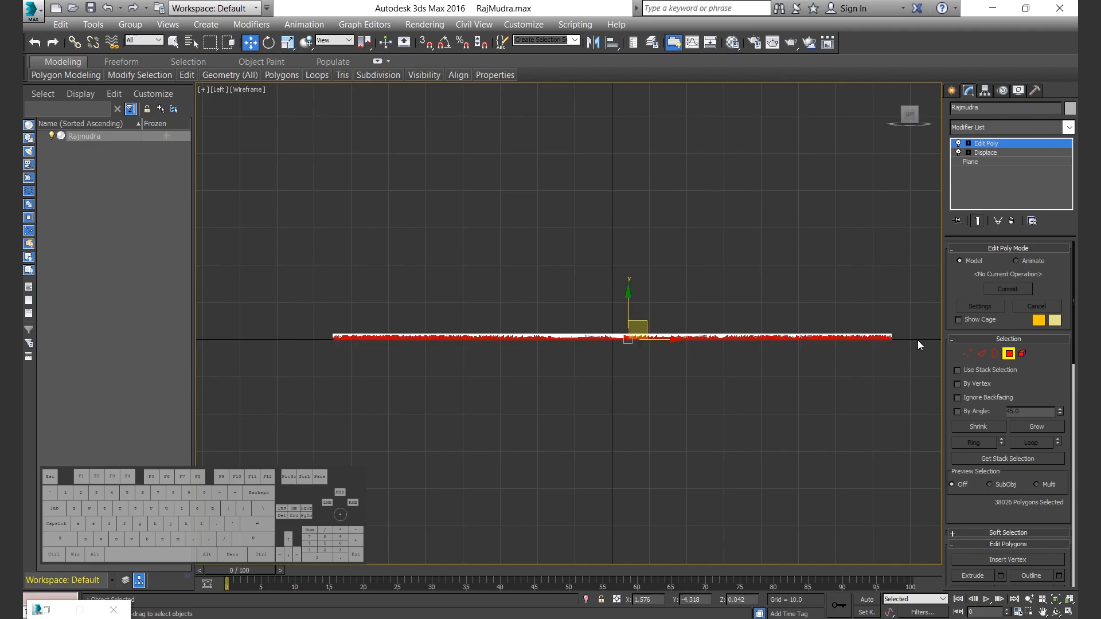
{"action": "left_click_drag", "start_coordinate": [274, 274], "coordinate": [934, 339], "text": "alt"}
{"action": "key", "text": "alt+w"}
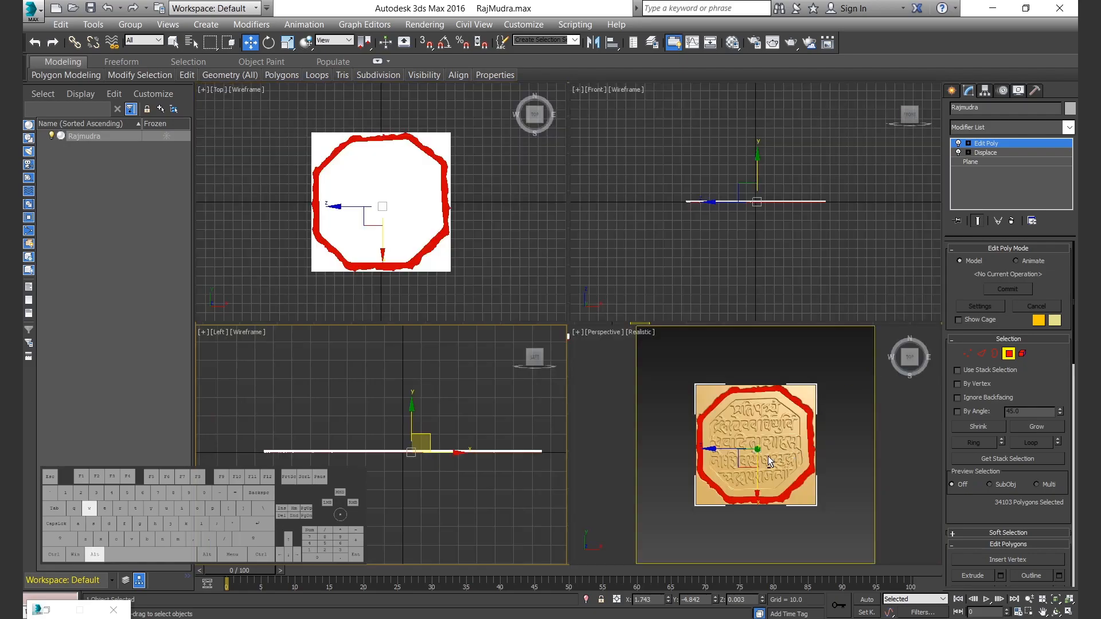
{"action": "key", "text": "alt+w"}
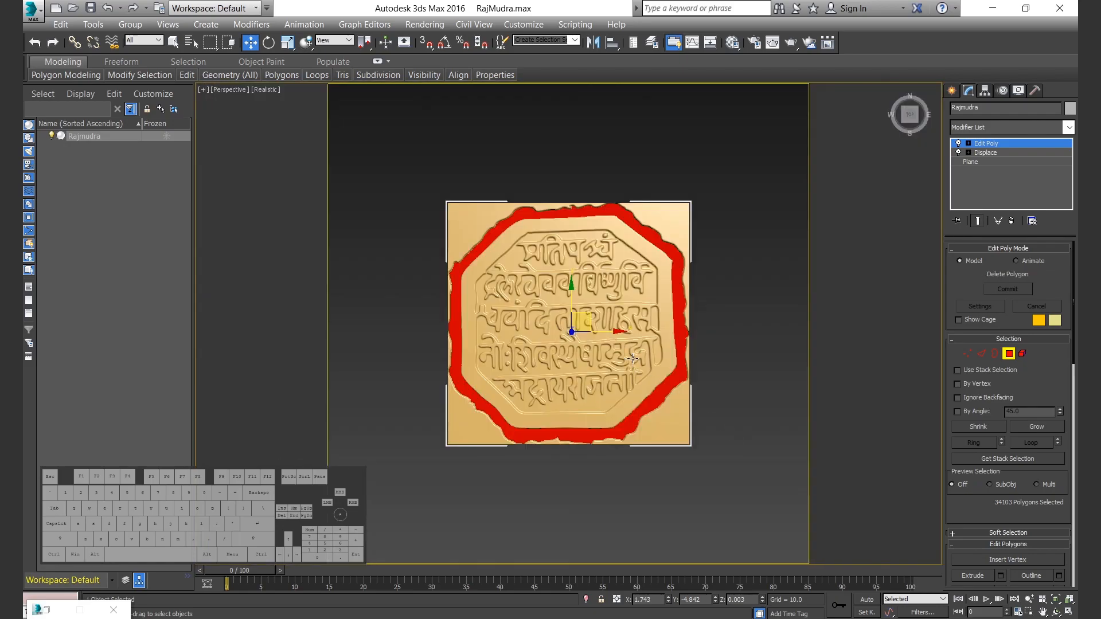
{"action": "key", "text": "Delete"}
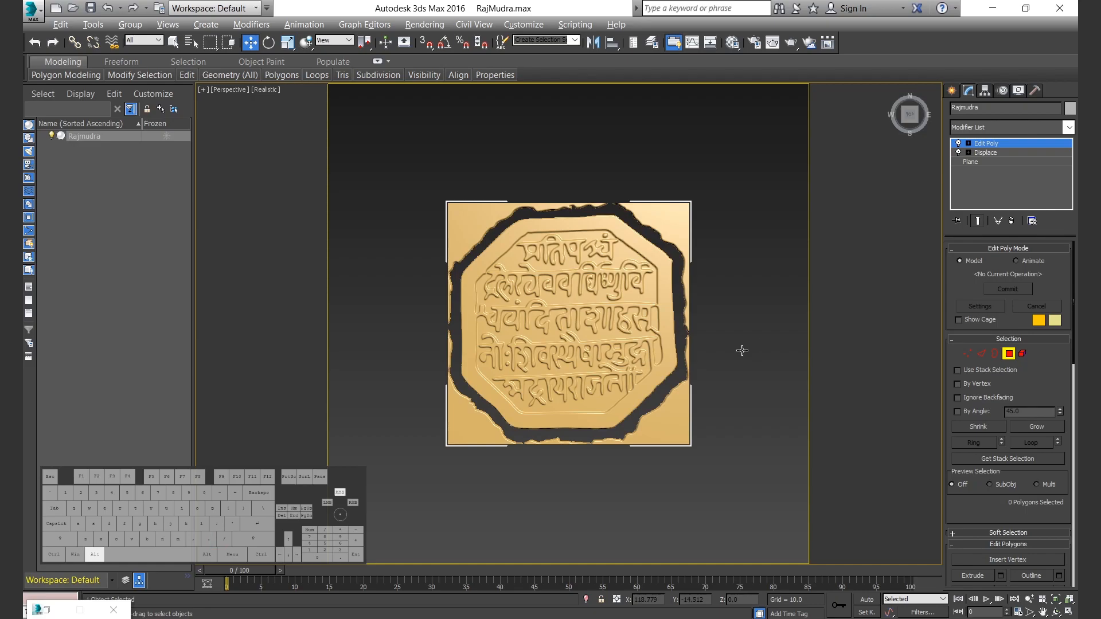
Delete the leftover corner elements surrounding the octagonal seal at element level.
{"action": "scroll", "coordinate": [690, 332], "scroll_direction": "up", "scroll_amount": 2, "text": "alt"}
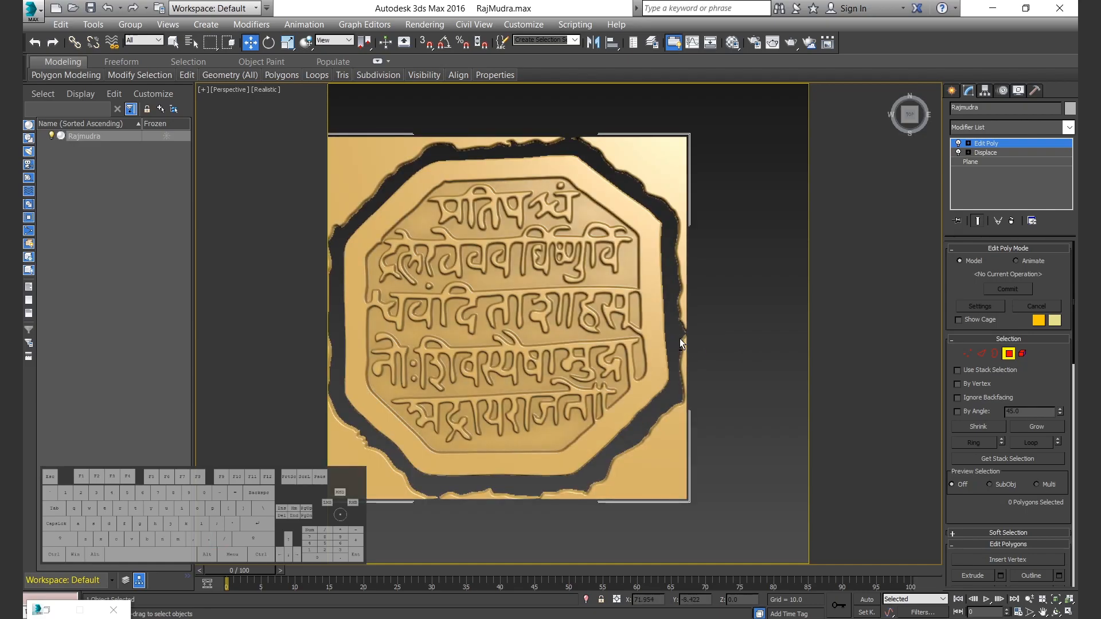
{"action": "left_click", "coordinate": [1022, 354]}
{"action": "left_click", "coordinate": [661, 467]}
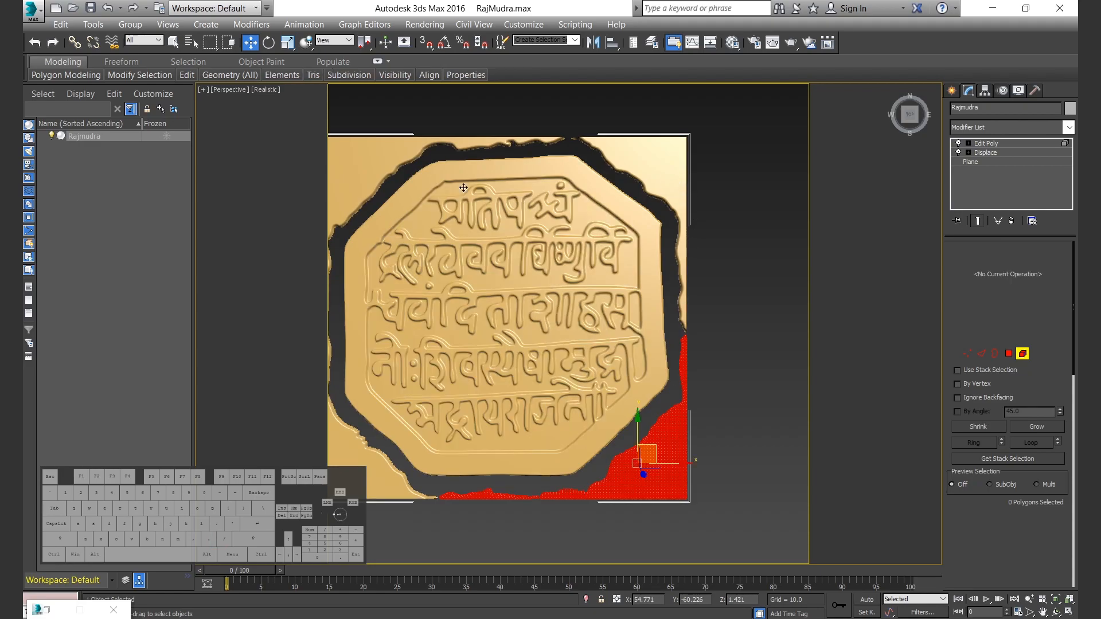
{"action": "key", "text": "Delete"}
{"action": "key", "text": "Delete"}
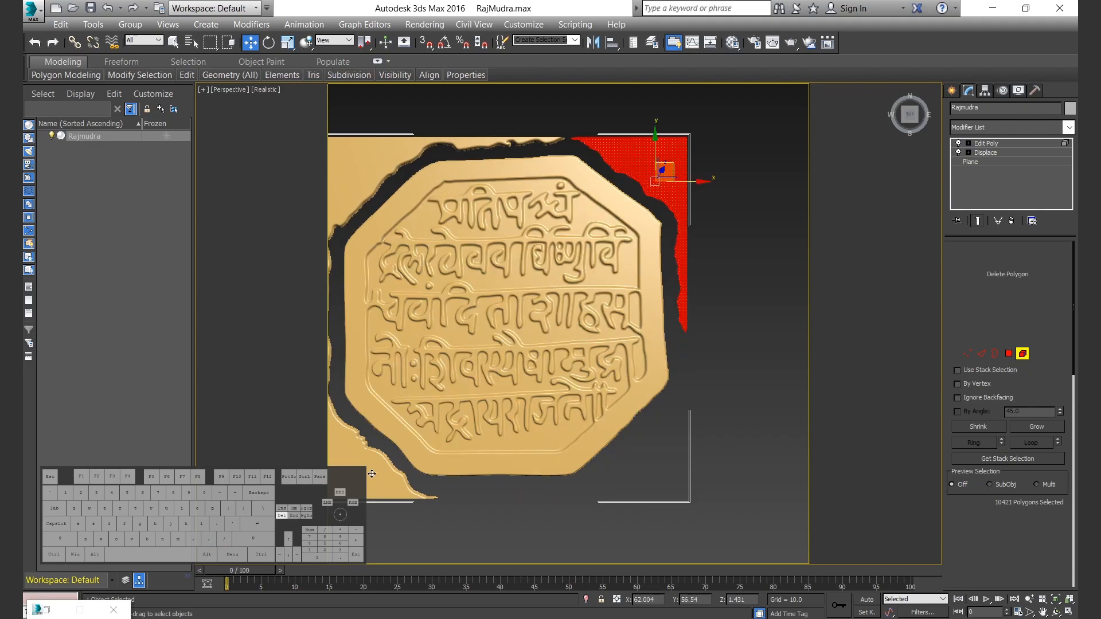
{"action": "key", "text": "Delete"}
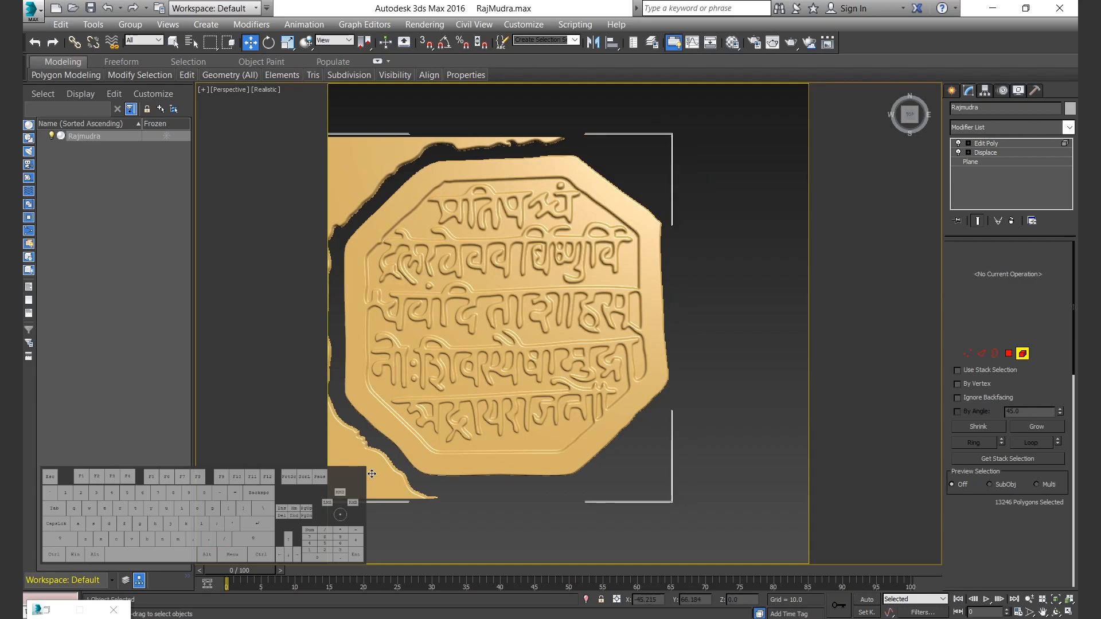
{"action": "key", "text": "Delete"}
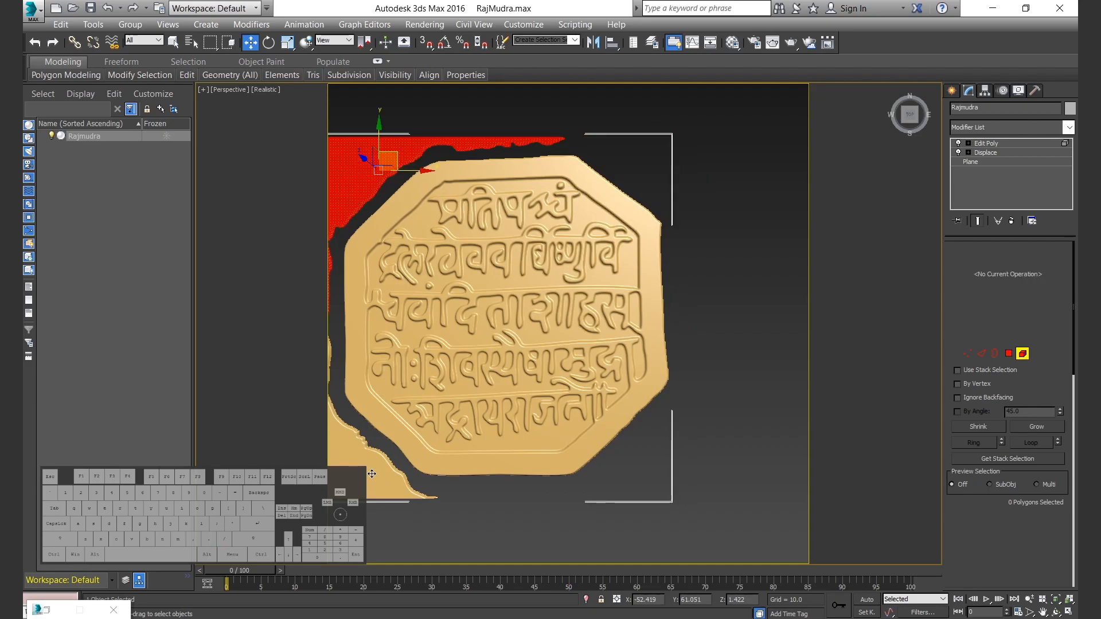
{"action": "key", "text": "Delete"}
{"action": "left_click", "coordinate": [371, 473]}
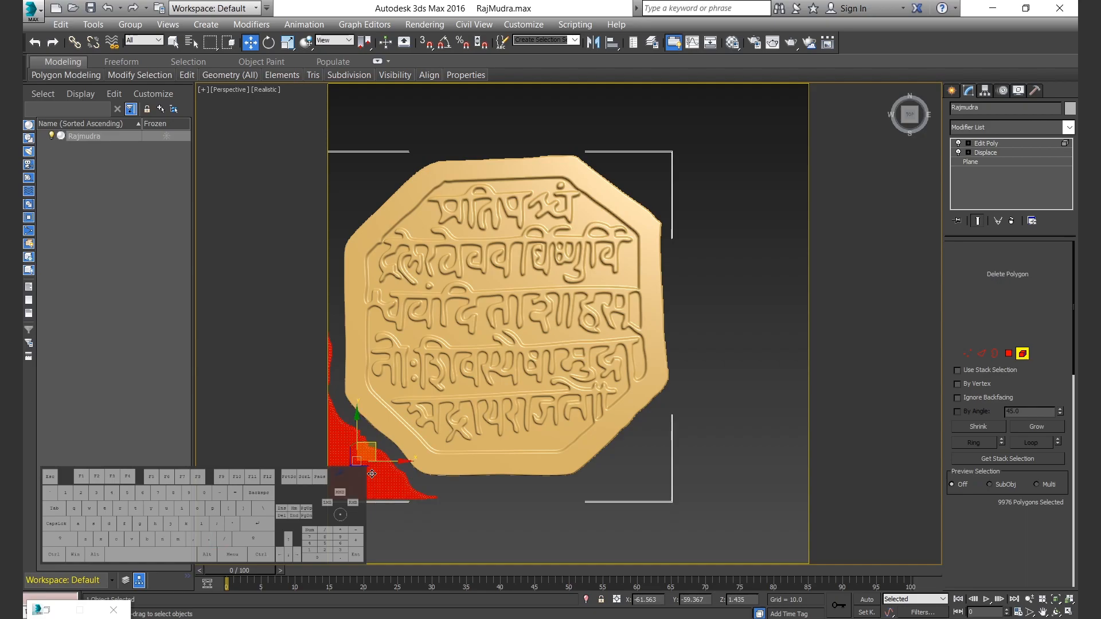
Select the seal's outer open border and extend it about 15 units downward in the left view to form side walls.
{"action": "left_click", "coordinate": [995, 356]}
{"action": "middle_click_drag", "start_coordinate": [515, 493], "coordinate": [531, 366], "text": "alt"}
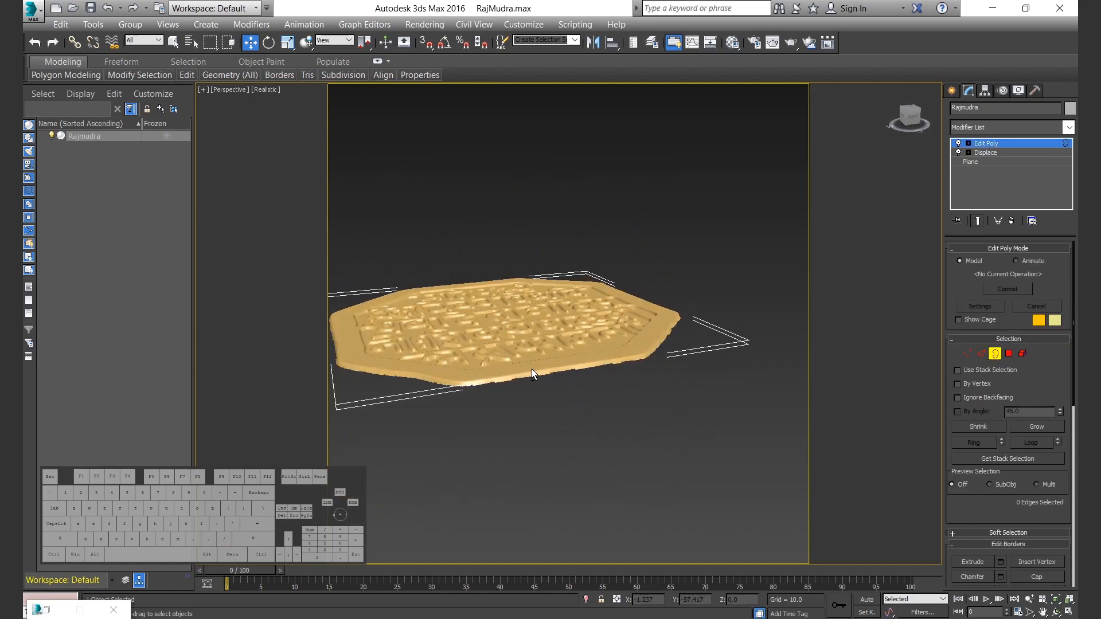
{"action": "scroll", "coordinate": [532, 367], "scroll_direction": "up", "scroll_amount": 8}
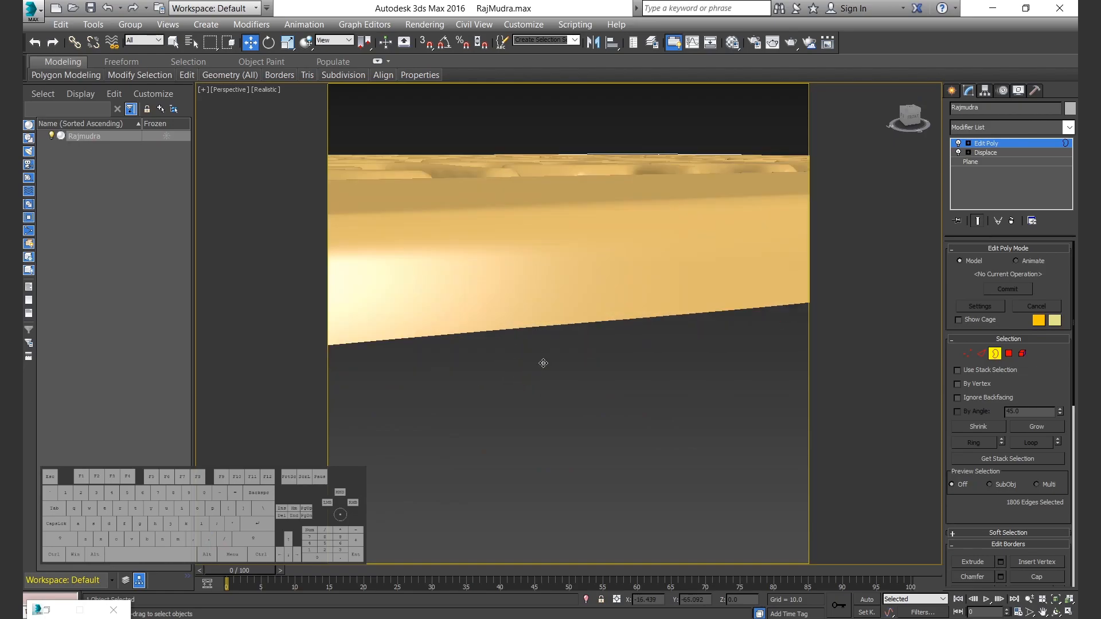
{"action": "scroll", "coordinate": [531, 404], "scroll_direction": "down", "scroll_amount": 6}
{"action": "key", "text": "alt+w"}
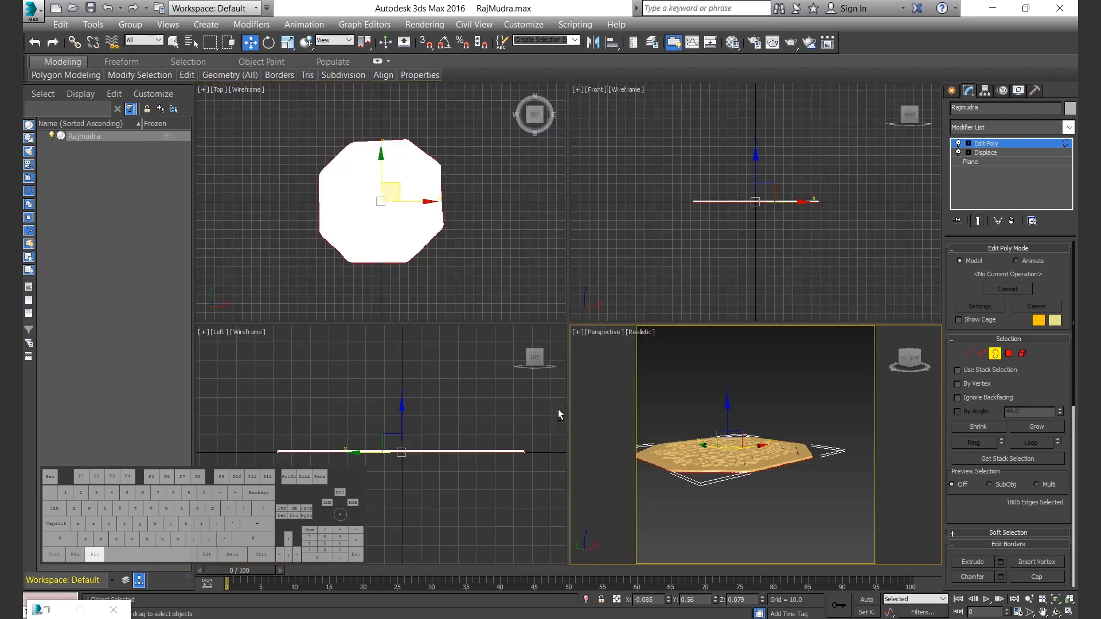
{"action": "right_click", "coordinate": [431, 449]}
{"action": "key", "text": "alt+w"}
{"action": "scroll", "coordinate": [618, 319], "scroll_direction": "up", "scroll_amount": 2}
{"action": "left_click_drag", "start_coordinate": [605, 306], "coordinate": [606, 358]}
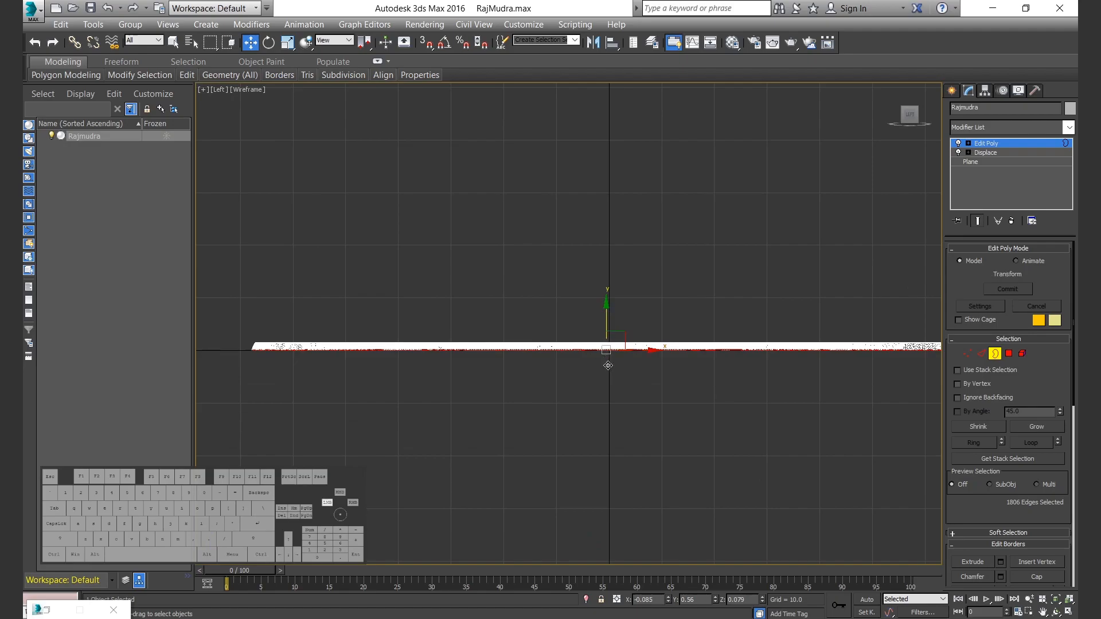
{"action": "left_click_drag", "start_coordinate": [612, 403], "coordinate": [612, 405]}
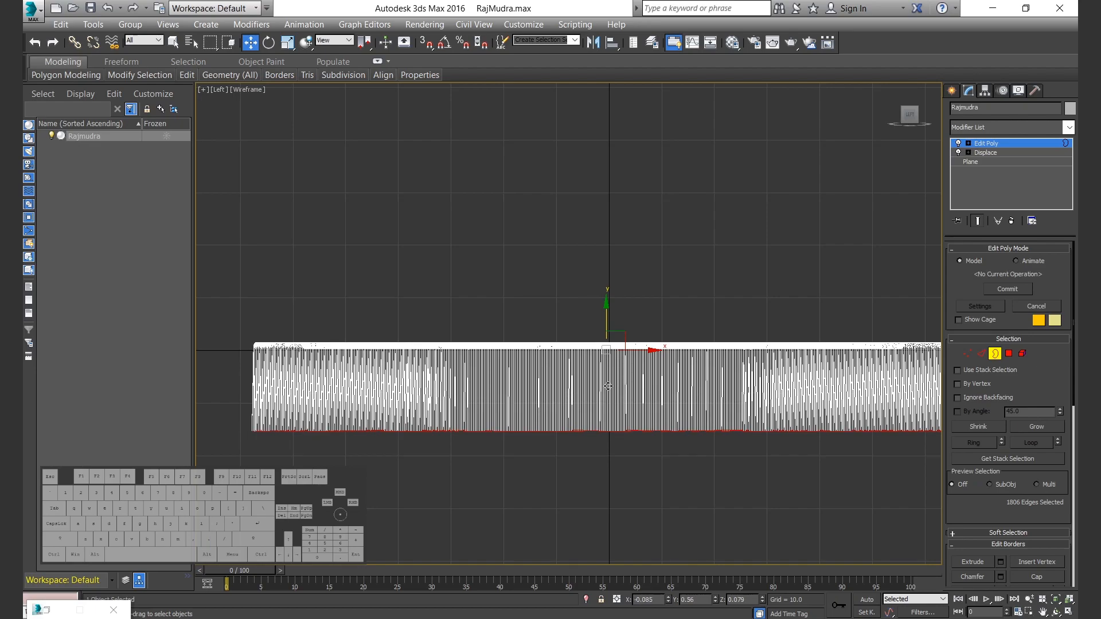
Scale the extended border vertically in the left view to flatten its lower edge.
{"action": "key", "text": "r"}
{"action": "left_click_drag", "start_coordinate": [606, 379], "coordinate": [652, 616]}
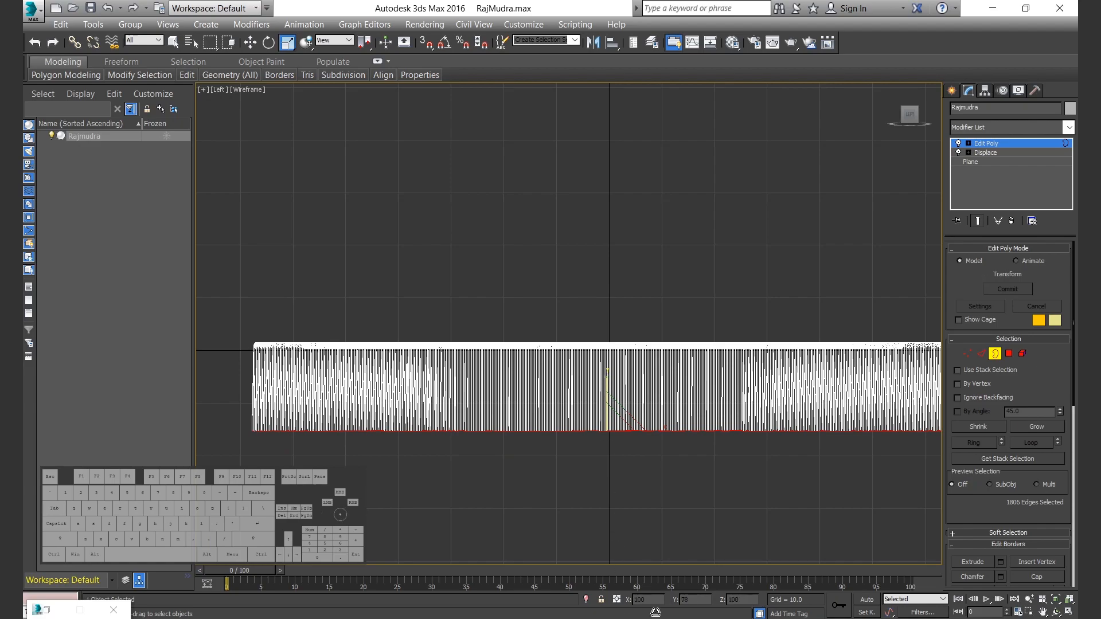
{"action": "left_click_drag", "start_coordinate": [851, 82], "coordinate": [603, 368]}
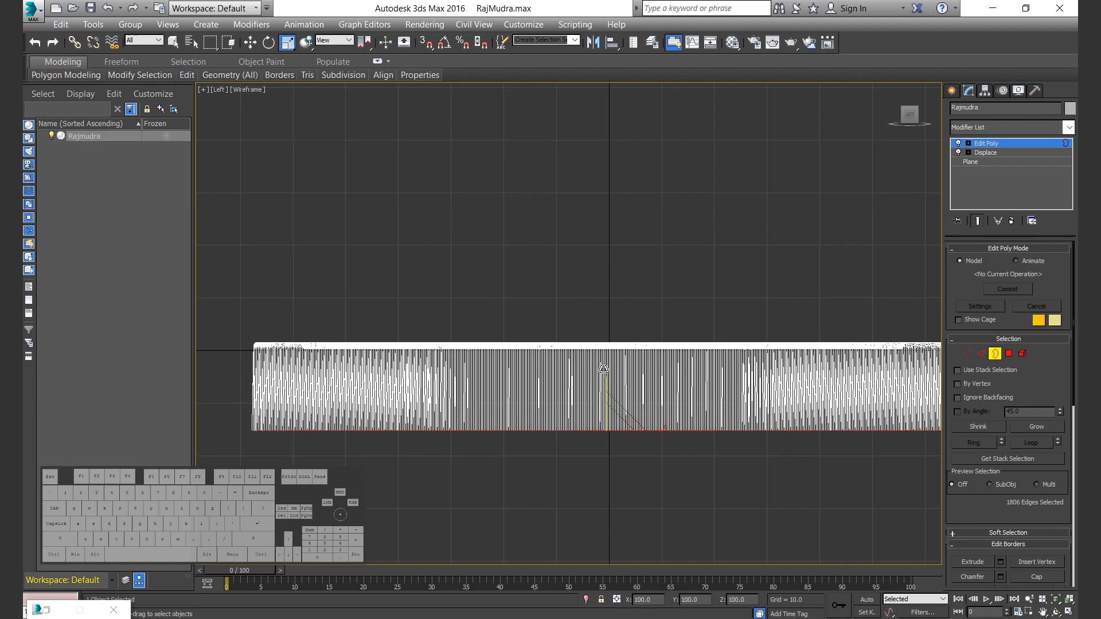
{"action": "left_click_drag", "start_coordinate": [606, 470], "coordinate": [608, 525]}
Move the flattened border upward to thin the seal and set its Z position to -5.0.
{"action": "key", "text": "w"}
{"action": "right_click", "coordinate": [605, 378]}
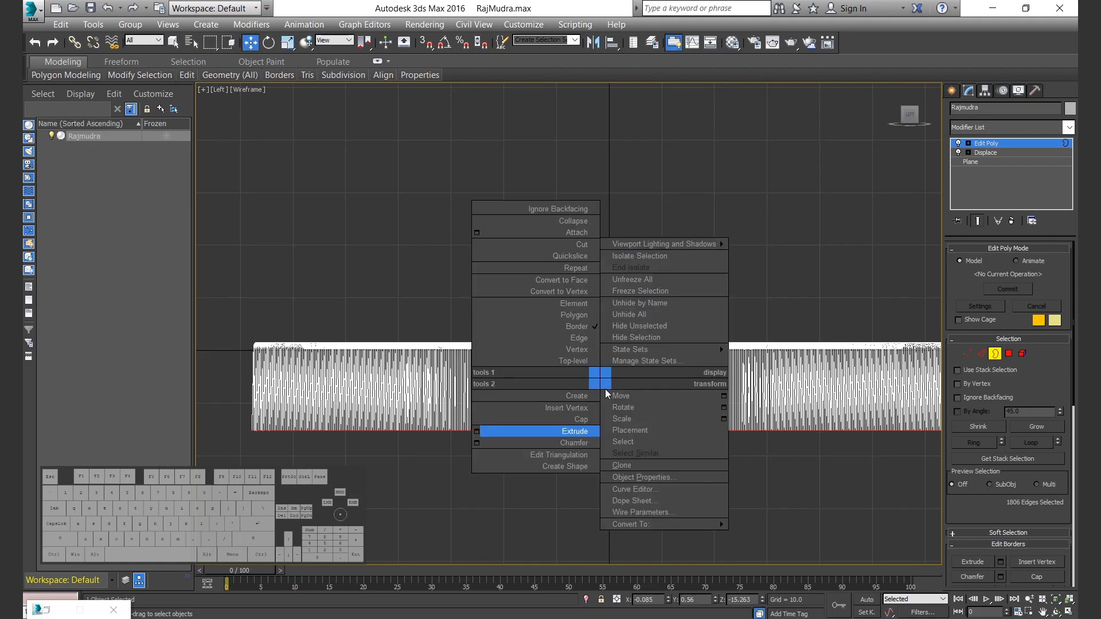
{"action": "left_click_drag", "start_coordinate": [606, 362], "coordinate": [609, 326]}
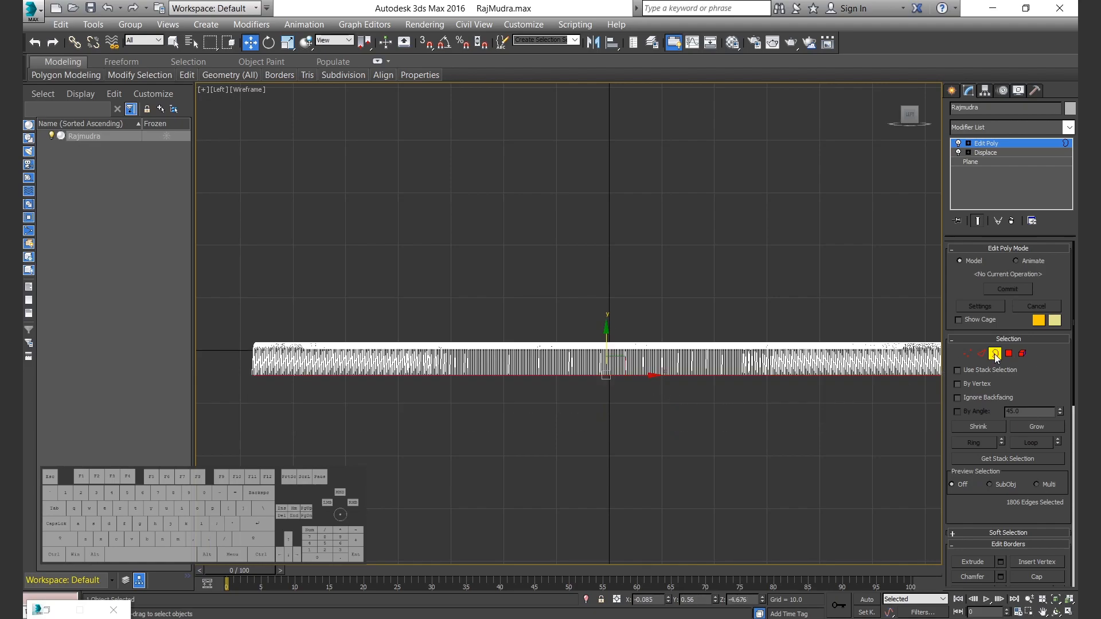
{"action": "key", "text": "alt+w"}
{"action": "key", "text": "alt+w"}
{"action": "middle_click_drag", "start_coordinate": [597, 401], "coordinate": [527, 425], "text": "alt"}
{"action": "key", "text": "alt+w"}
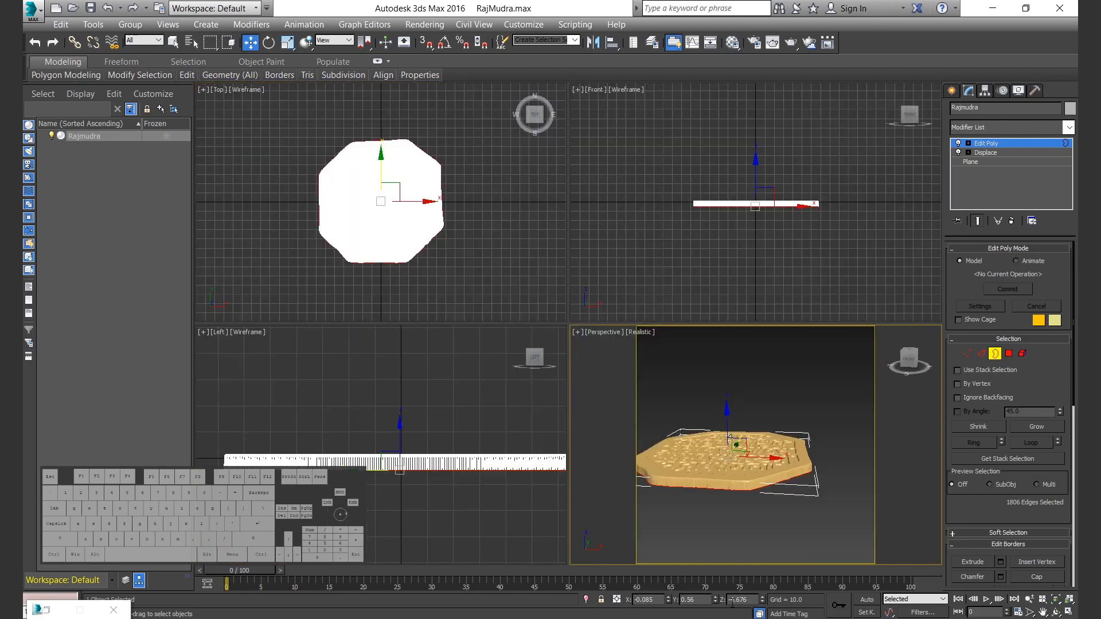
{"action": "key", "text": "Return"}
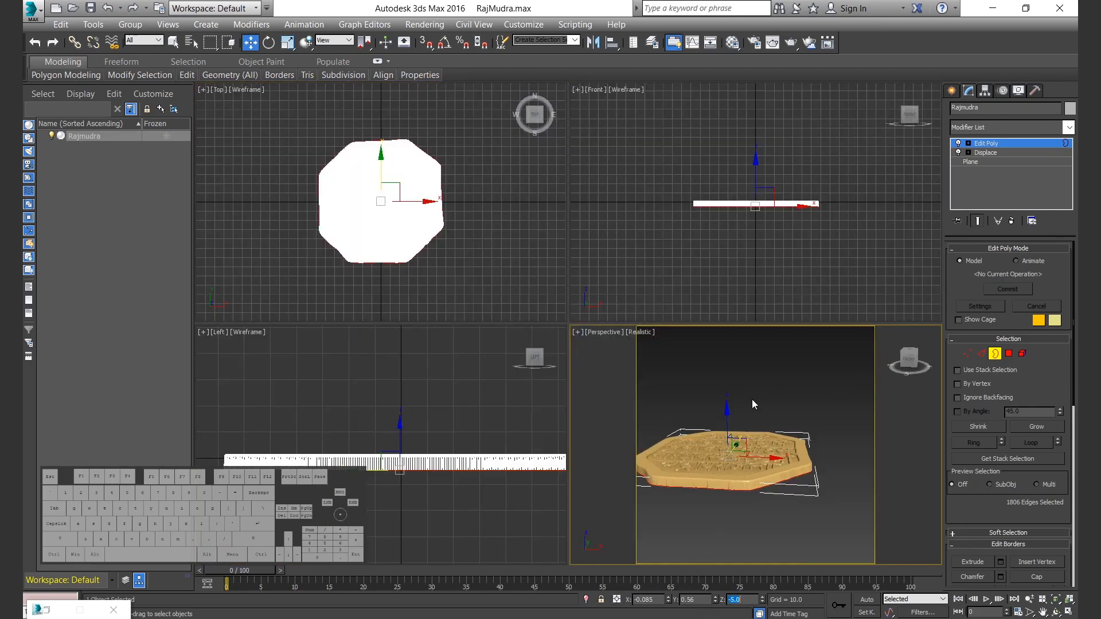
Leave border editing, show the seal straight from above and adjust the perspective field of view so it fills the render frame.
{"action": "left_click", "coordinate": [995, 354]}
{"action": "left_click", "coordinate": [809, 510]}
{"action": "key", "text": "alt+w"}
{"action": "left_click", "coordinate": [917, 109]}
{"action": "left_click", "coordinate": [916, 110]}
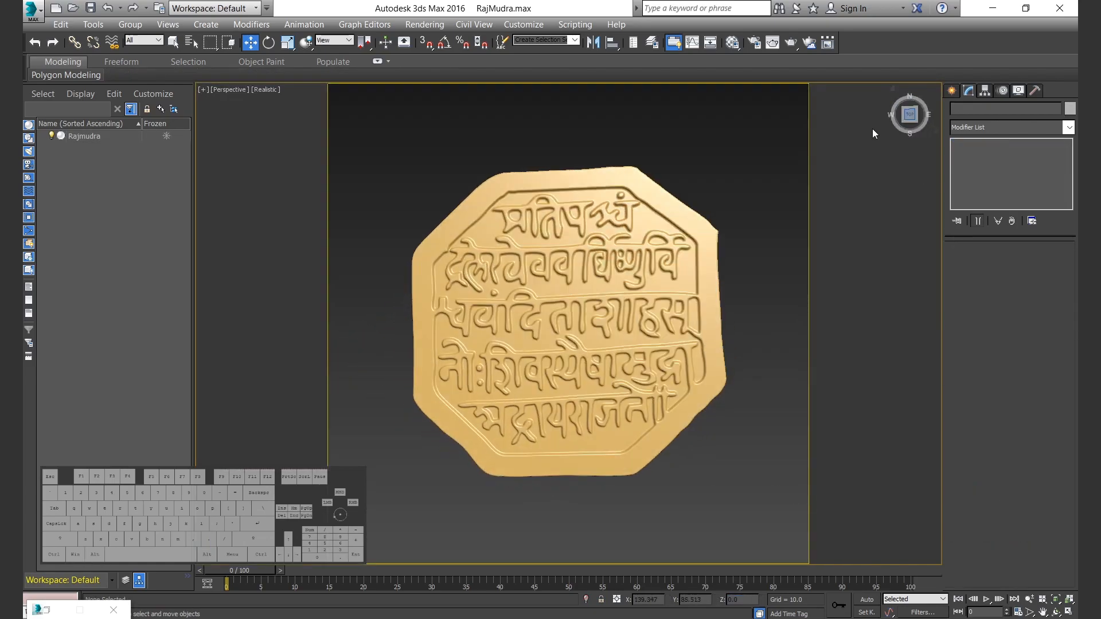
{"action": "left_click", "coordinate": [643, 347]}
{"action": "left_click", "coordinate": [1031, 612]}
{"action": "left_click_drag", "start_coordinate": [577, 316], "coordinate": [776, 285]}
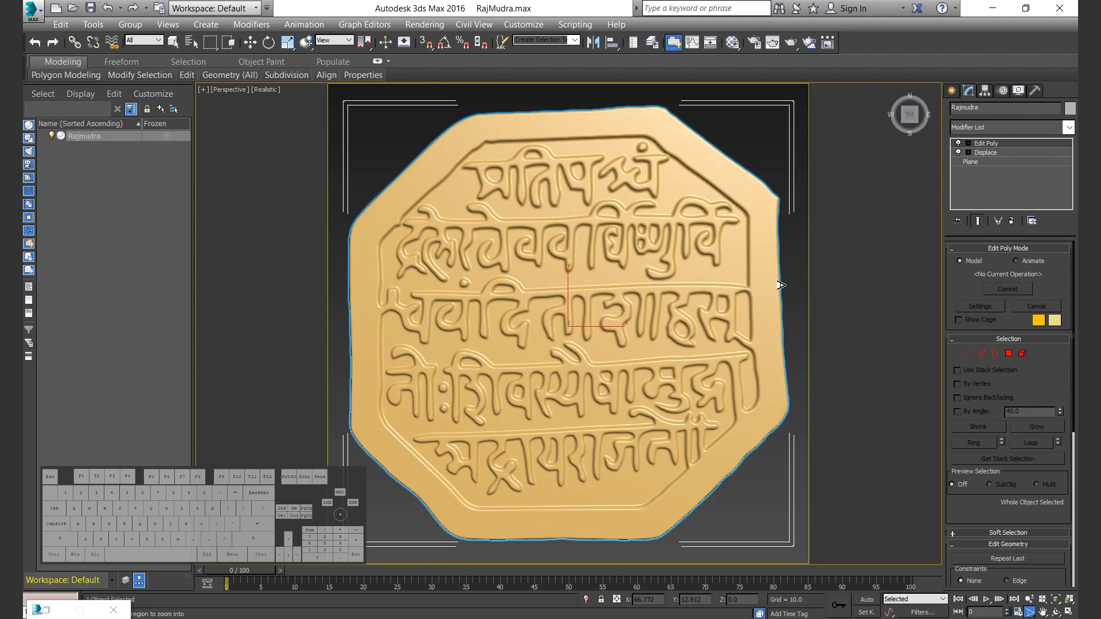
{"action": "key", "text": "w"}
Create a standard Skylight beside the seal in the top view and show its parameters.
{"action": "key", "text": "alt+w"}
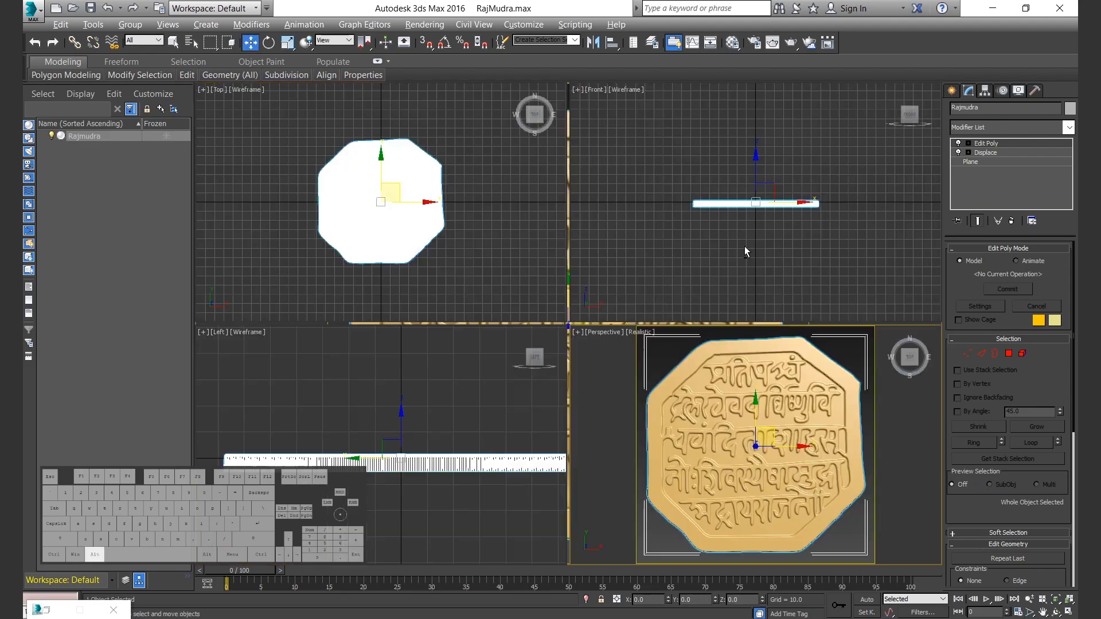
{"action": "left_click", "coordinate": [477, 260]}
{"action": "left_click", "coordinate": [952, 91]}
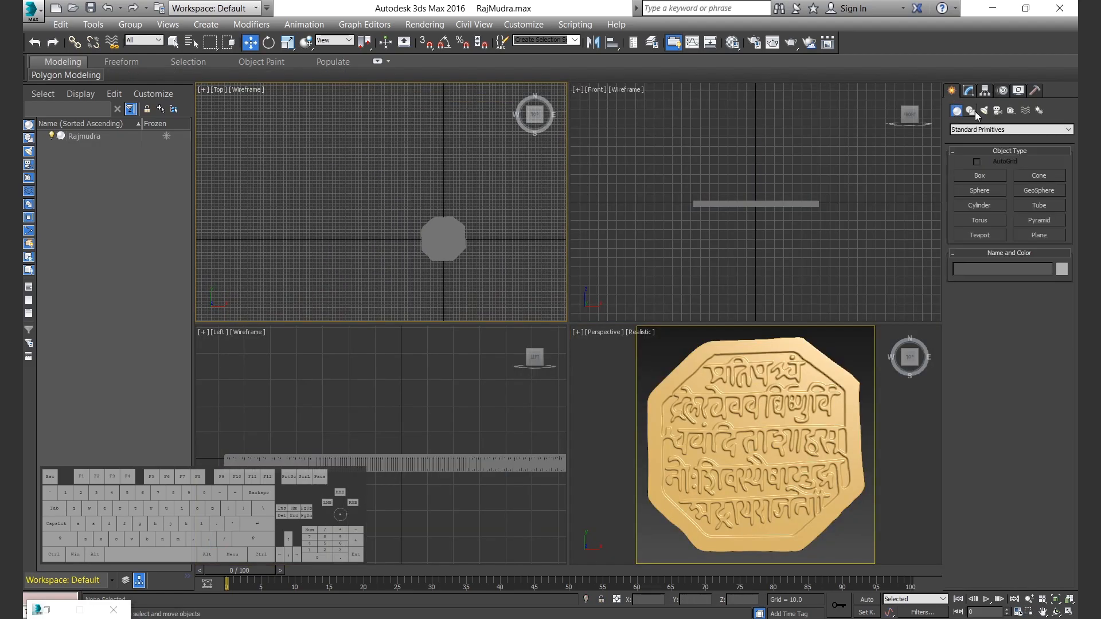
{"action": "left_click", "coordinate": [984, 110]}
{"action": "left_click", "coordinate": [993, 131]}
{"action": "left_click", "coordinate": [980, 145]}
{"action": "left_click", "coordinate": [1038, 207]}
{"action": "left_click", "coordinate": [509, 228]}
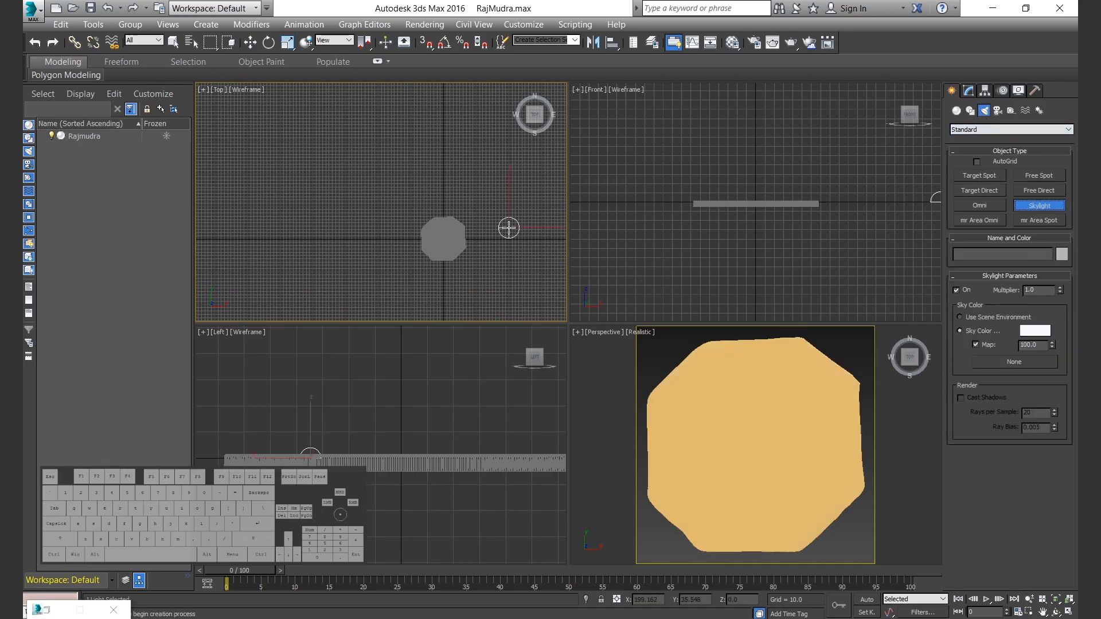
{"action": "left_click", "coordinate": [968, 90]}
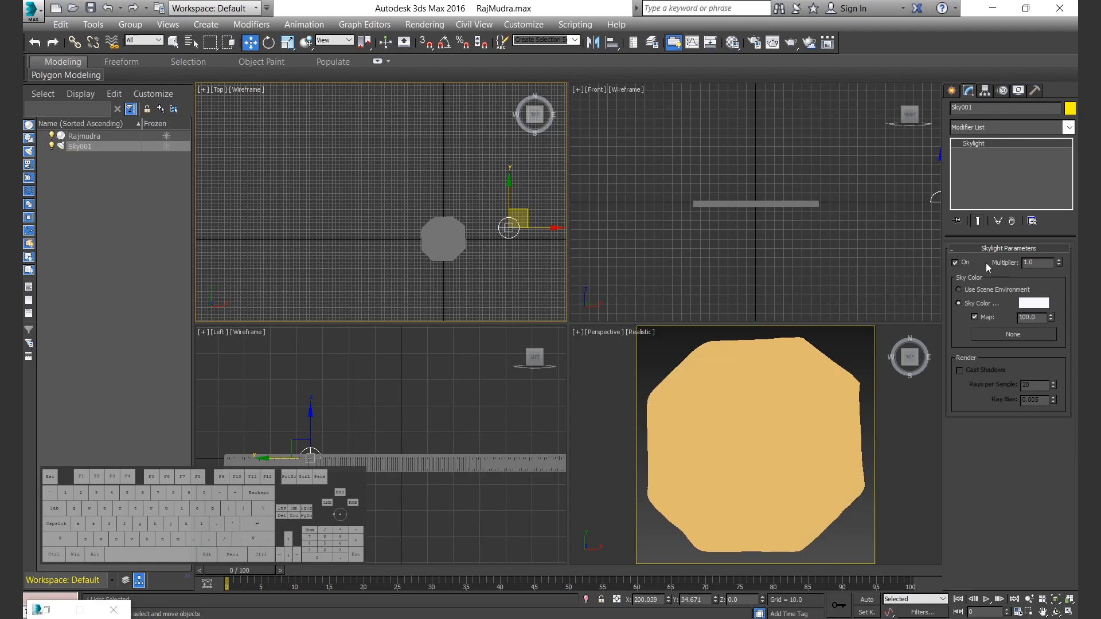
Create a Target Spot light in the front view, placed high on the seal's negative X side and aimed at the seal.
{"action": "left_click", "coordinate": [951, 93]}
{"action": "left_click", "coordinate": [981, 176]}
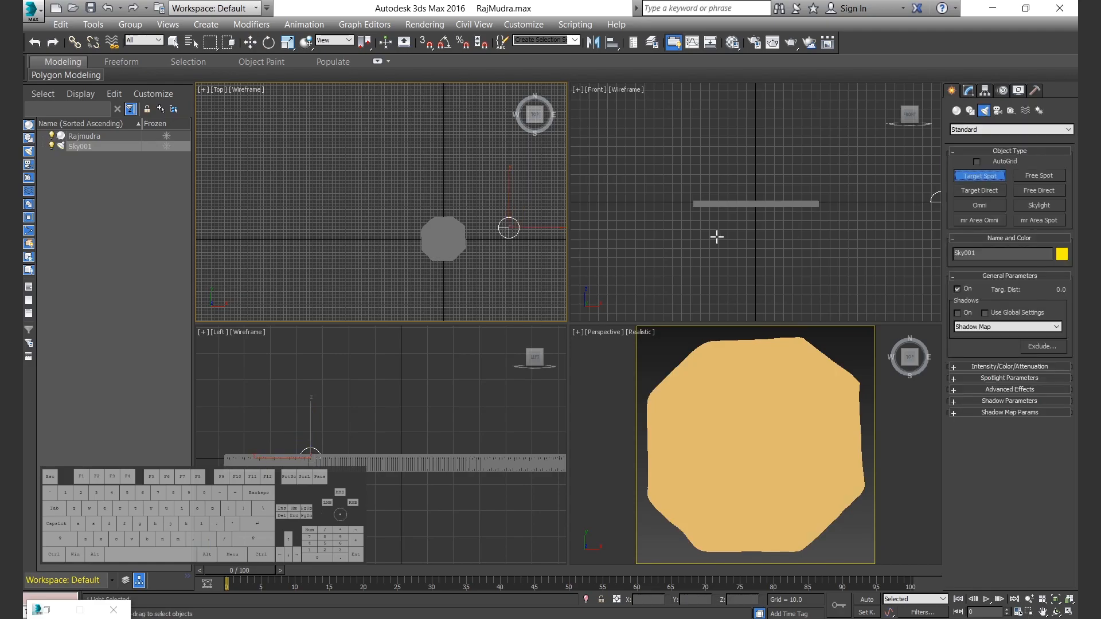
{"action": "left_click_drag", "start_coordinate": [608, 133], "coordinate": [735, 221]}
{"action": "key", "text": "w"}
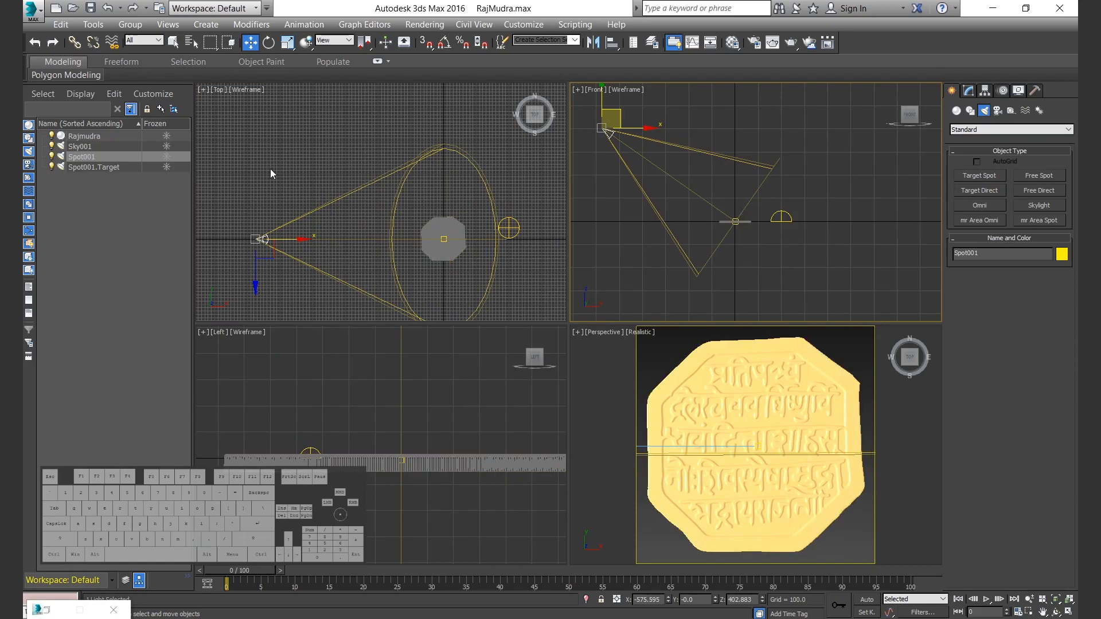
Position the spot light at X -200, Y 200, Z 200 relative to the scene origin.
{"action": "right_click", "coordinate": [260, 264]}
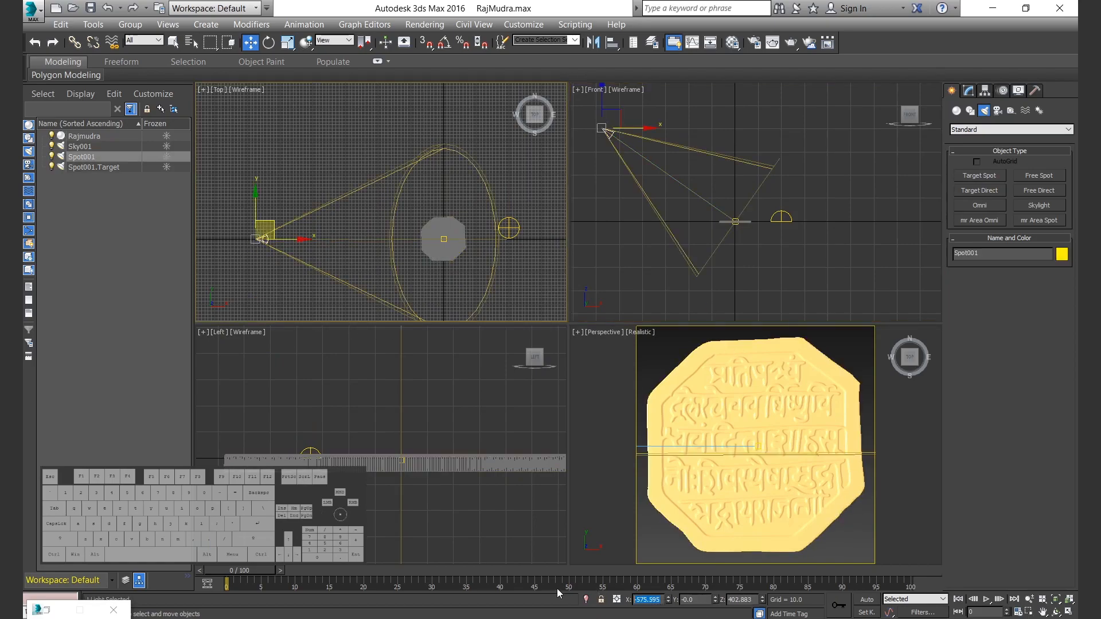
{"action": "type", "text": "-200"}
{"action": "key", "text": "Return"}
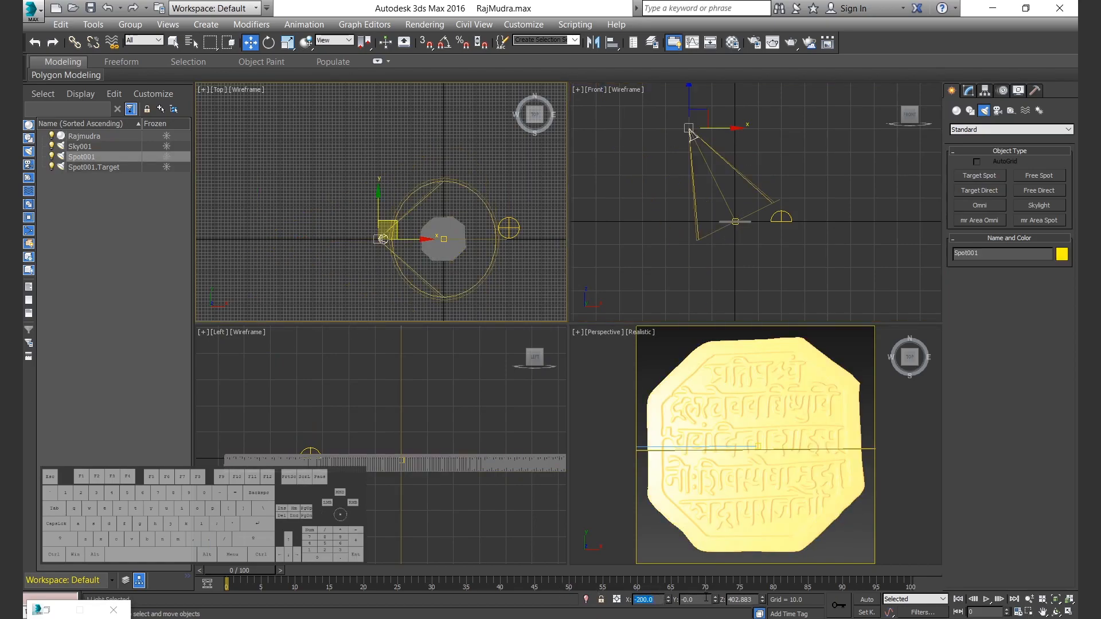
{"action": "key", "text": "Return"}
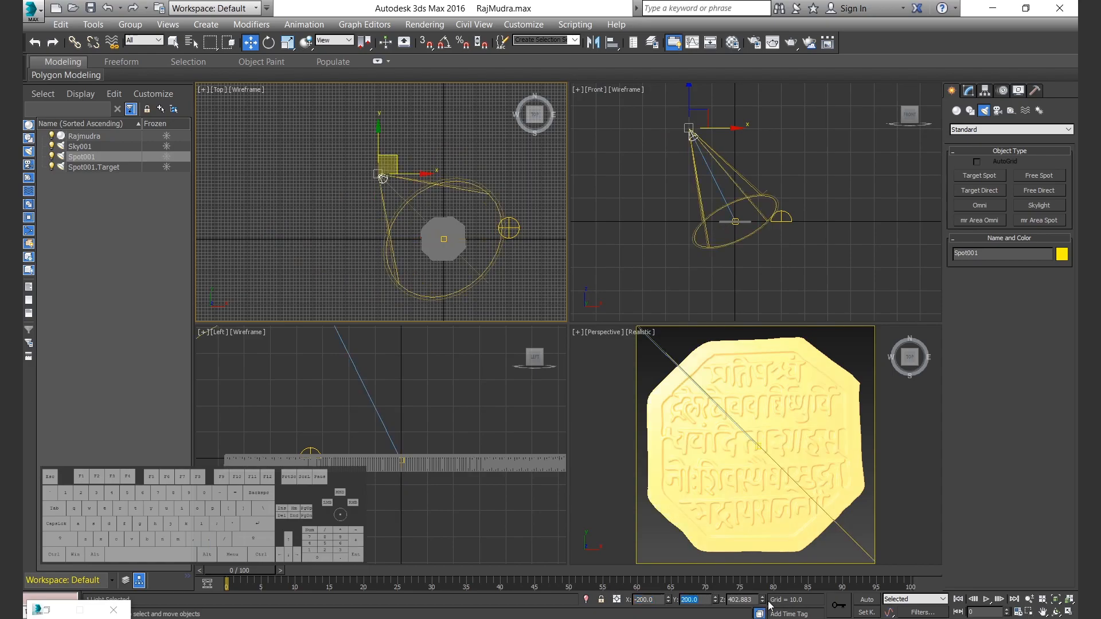
{"action": "type", "text": "200"}
{"action": "key", "text": "Return"}
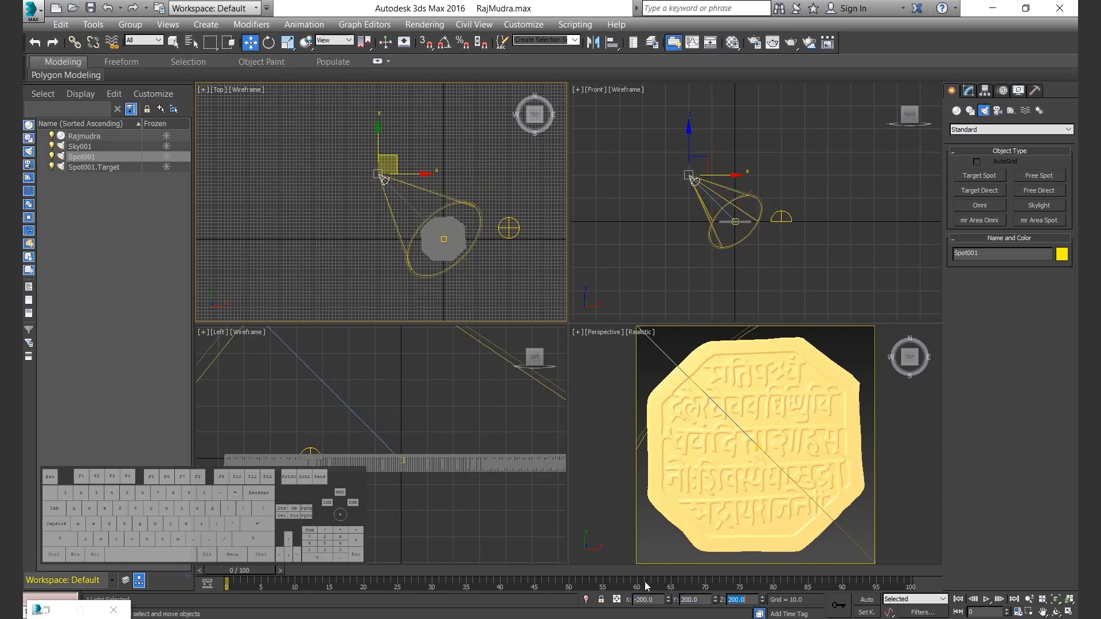
Rename the spot light as SpotKey.
{"action": "left_click", "coordinate": [968, 91]}
{"action": "key", "text": "BackSpace"}
{"action": "key", "text": "BackSpace"}
{"action": "key", "text": "BackSpace"}
{"action": "type", "text": "Key"}
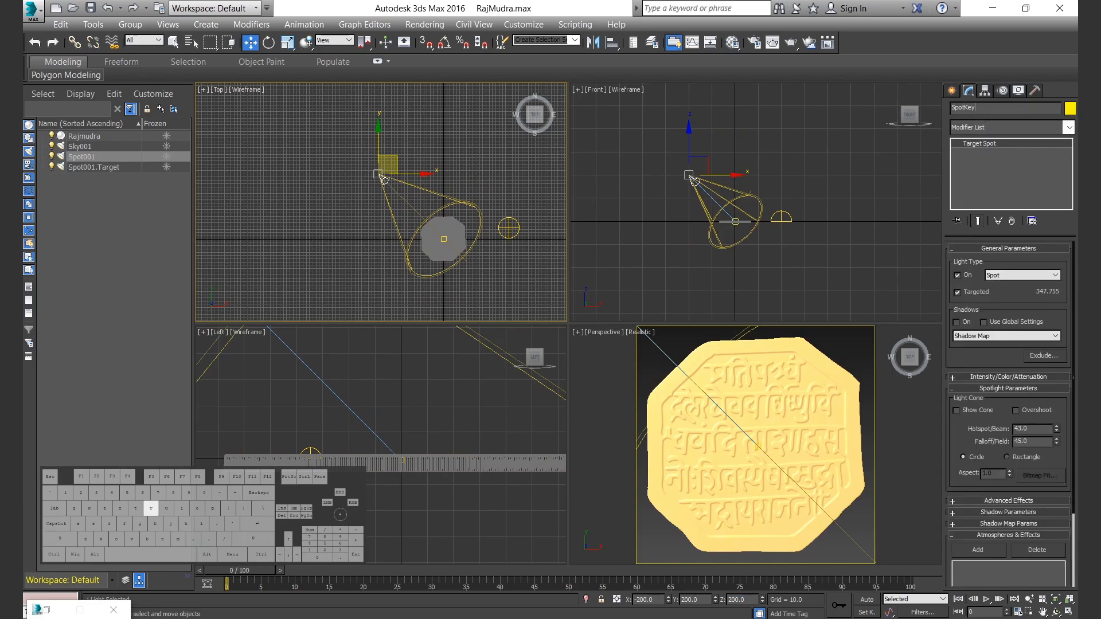
Turn on shadows for the key spot light and set their type to Ray Traced Shadows.
{"action": "left_click", "coordinate": [1006, 336]}
{"action": "left_click", "coordinate": [971, 376]}
{"action": "left_click", "coordinate": [957, 321]}
{"action": "left_click", "coordinate": [995, 376]}
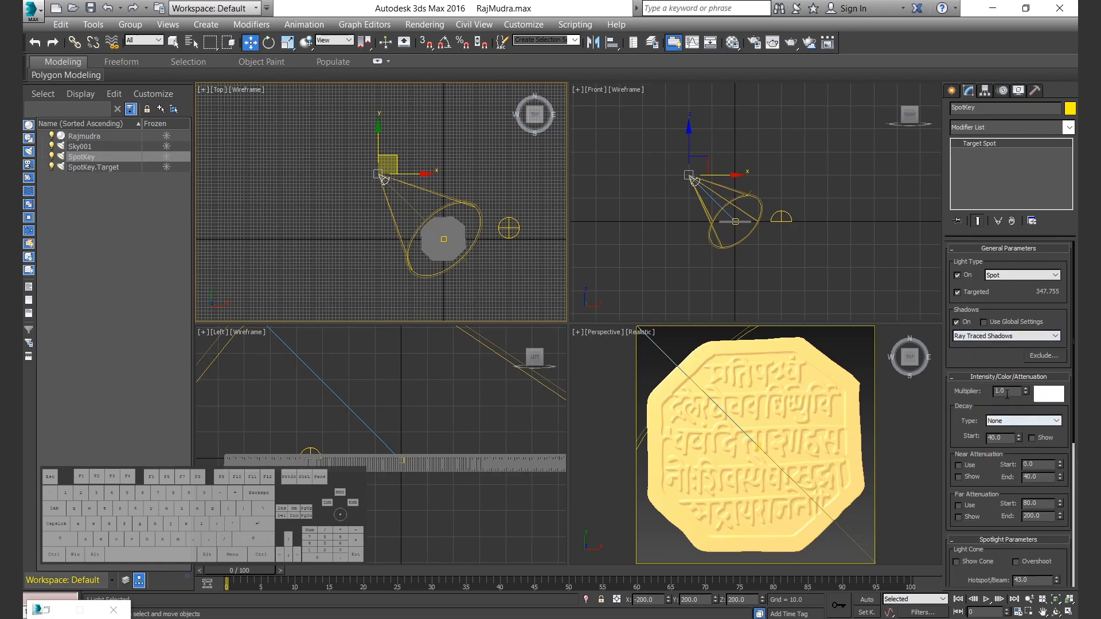
{"action": "left_click", "coordinate": [1016, 376]}
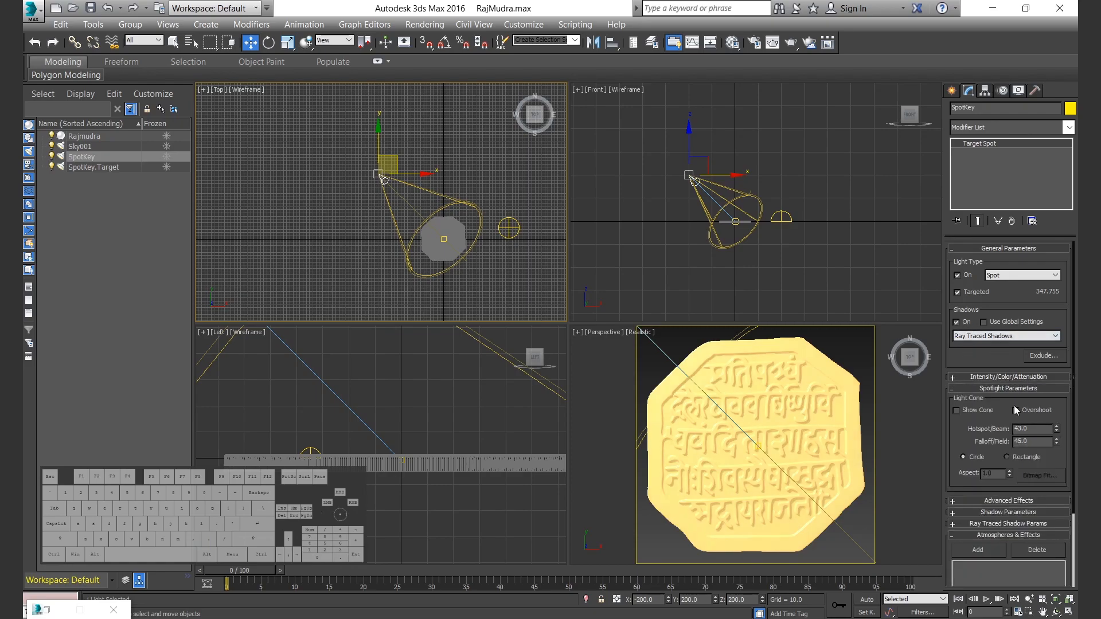
Set the key spot light's Falloff/Field to 120.
{"action": "key", "text": "Tab"}
{"action": "type", "text": "120"}
{"action": "key", "text": "Return"}
{"action": "left_click", "coordinate": [982, 391]}
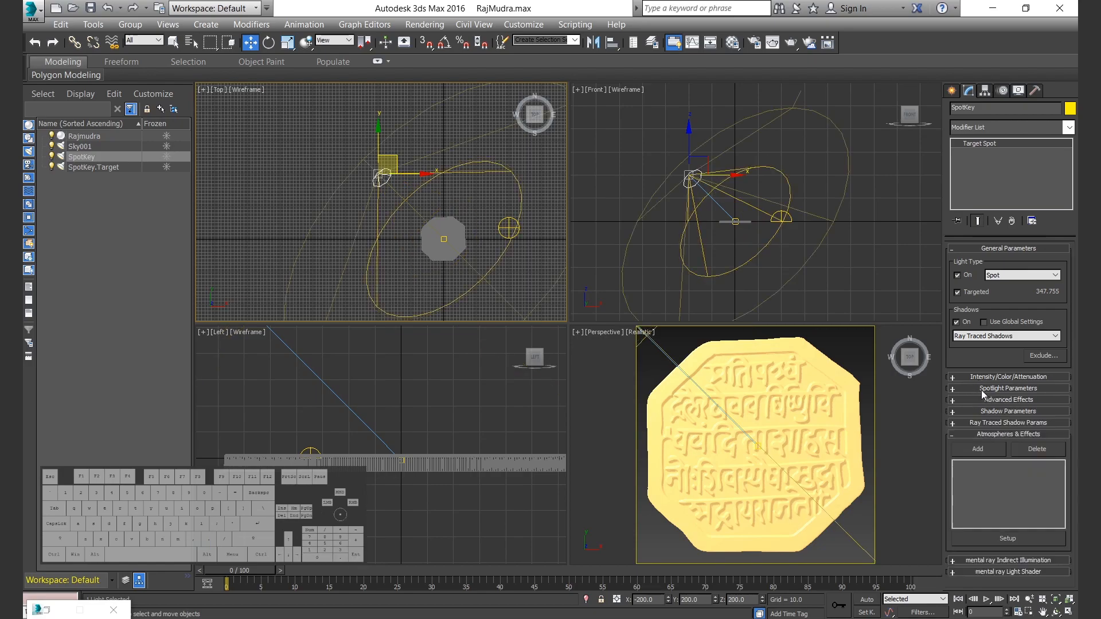
Set the skylight's multiplier to 0.8 and rename it SkyFill.
{"action": "left_click", "coordinate": [509, 228]}
{"action": "type", "text": "0.8"}
{"action": "key", "text": "Return"}
{"action": "key", "text": "BackSpace"}
{"action": "key", "text": "BackSpace"}
{"action": "key", "text": "BackSpace"}
{"action": "type", "text": "Fill"}
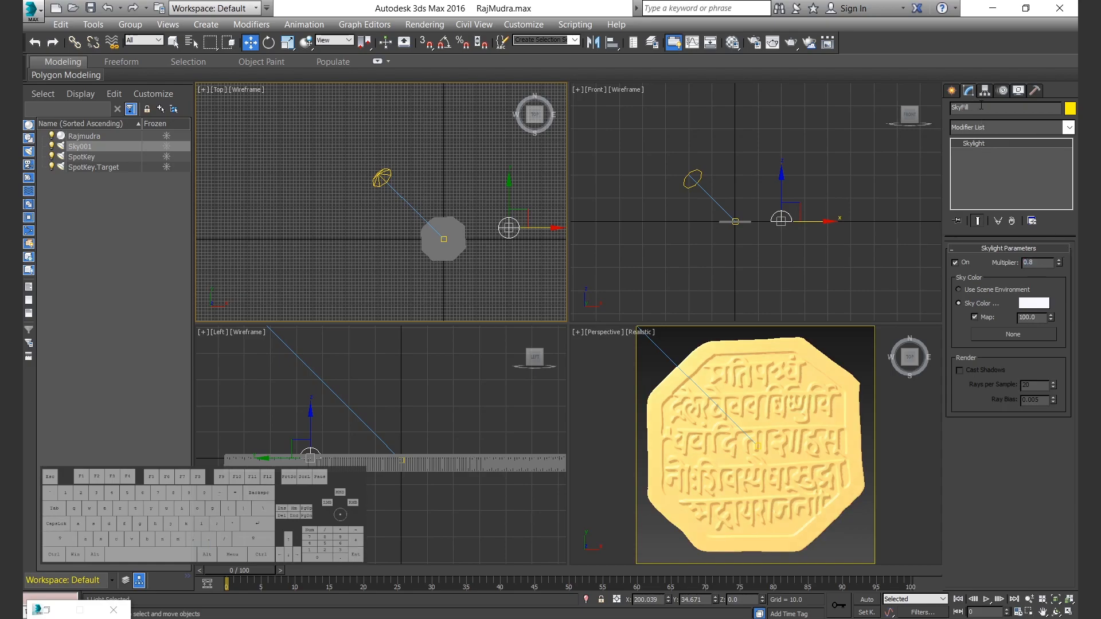
Set the mental ray skylight mode to illumination from Final Gather and test-render the maximized Perspective view.
{"action": "left_click", "coordinate": [744, 261]}
{"action": "left_click", "coordinate": [852, 362]}
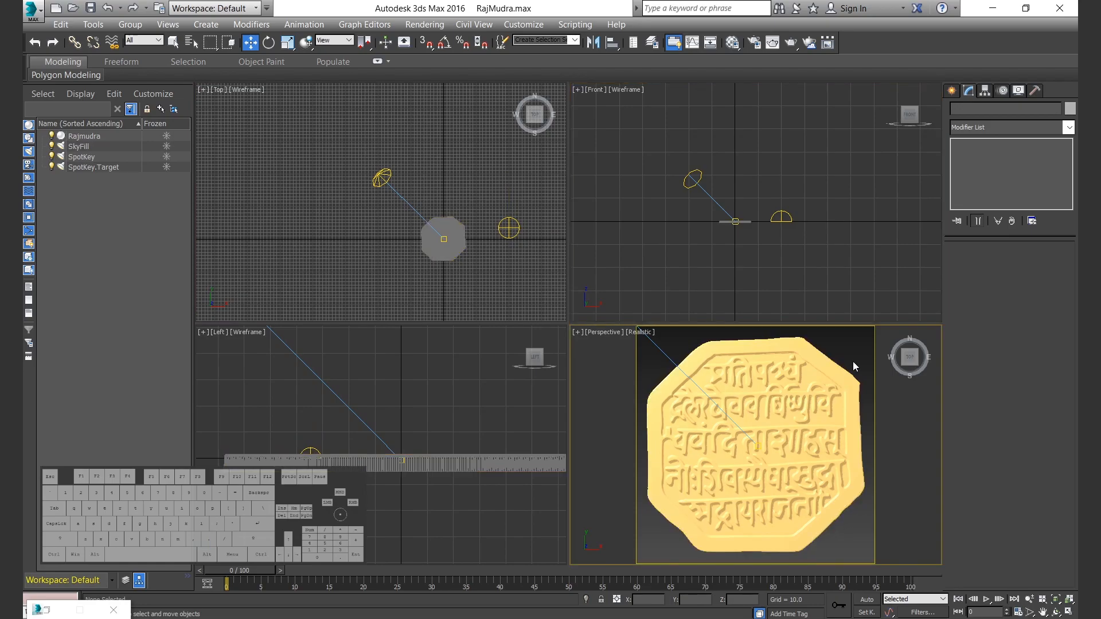
{"action": "key", "text": "alt+w"}
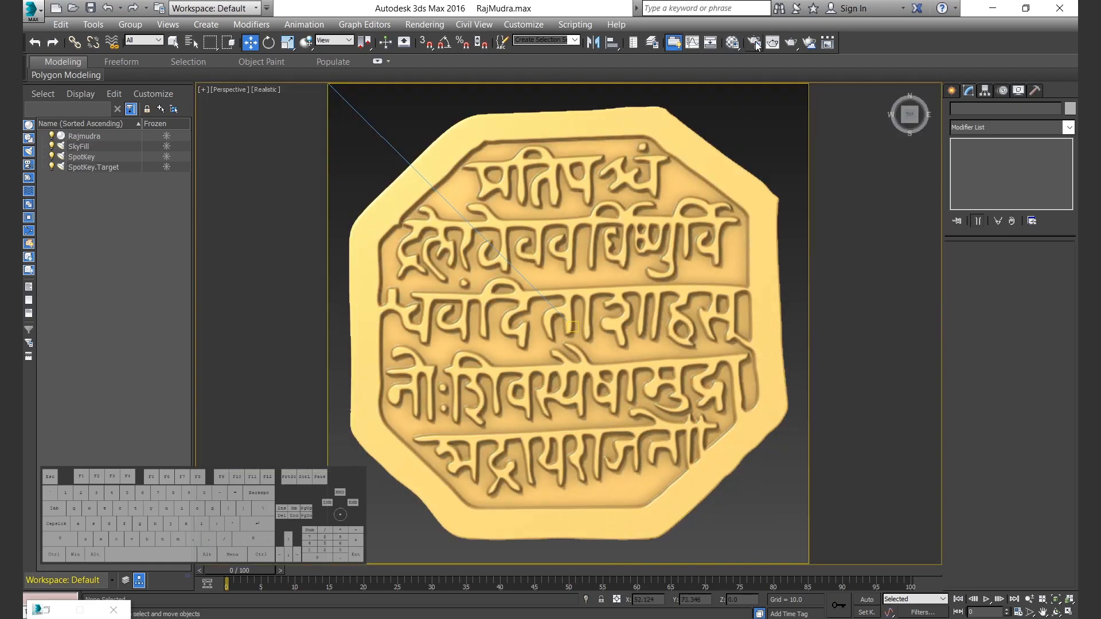
{"action": "left_click", "coordinate": [754, 43]}
{"action": "left_click", "coordinate": [688, 213]}
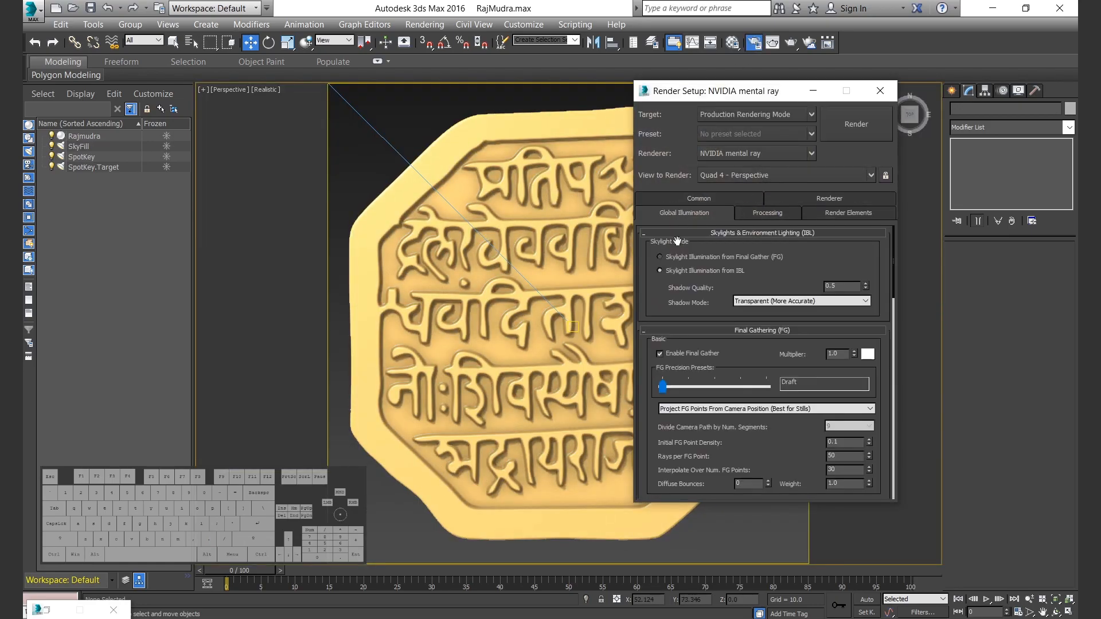
{"action": "left_click", "coordinate": [856, 122]}
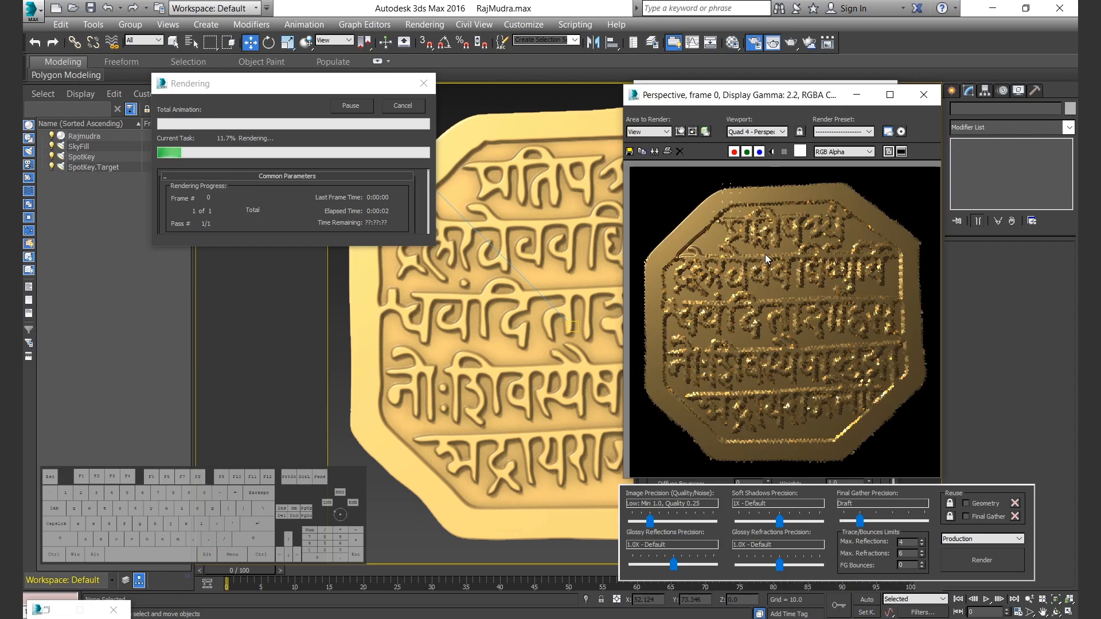
{"action": "left_click", "coordinate": [924, 94]}
Set the environment background colour to a light grey with a value of 200.
{"action": "left_click", "coordinate": [440, 25]}
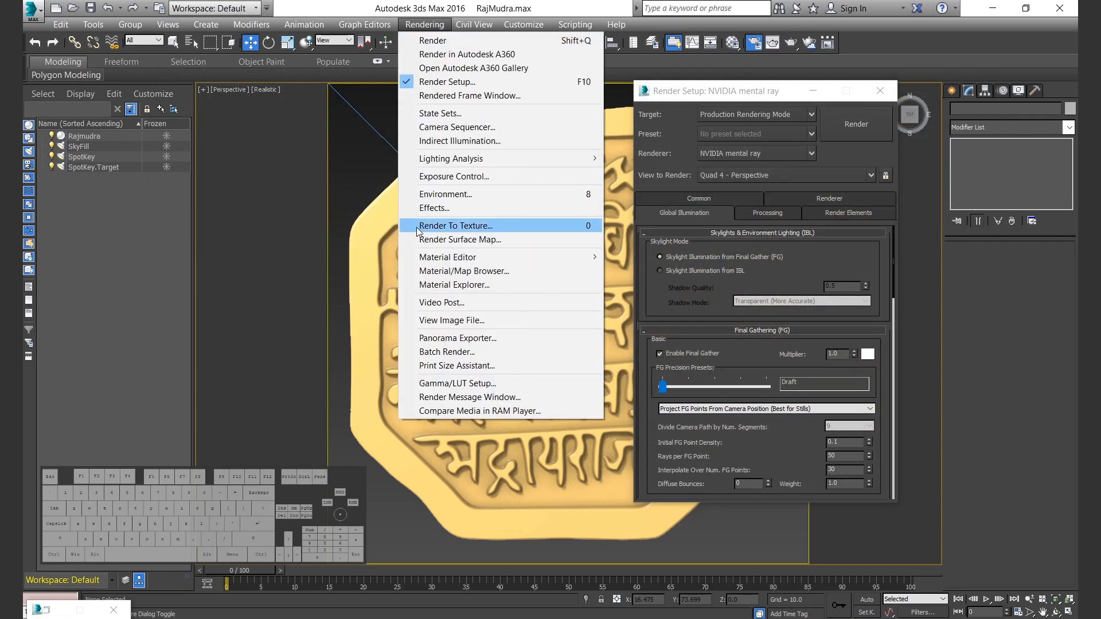
{"action": "left_click", "coordinate": [424, 195]}
{"action": "left_click", "coordinate": [459, 167]}
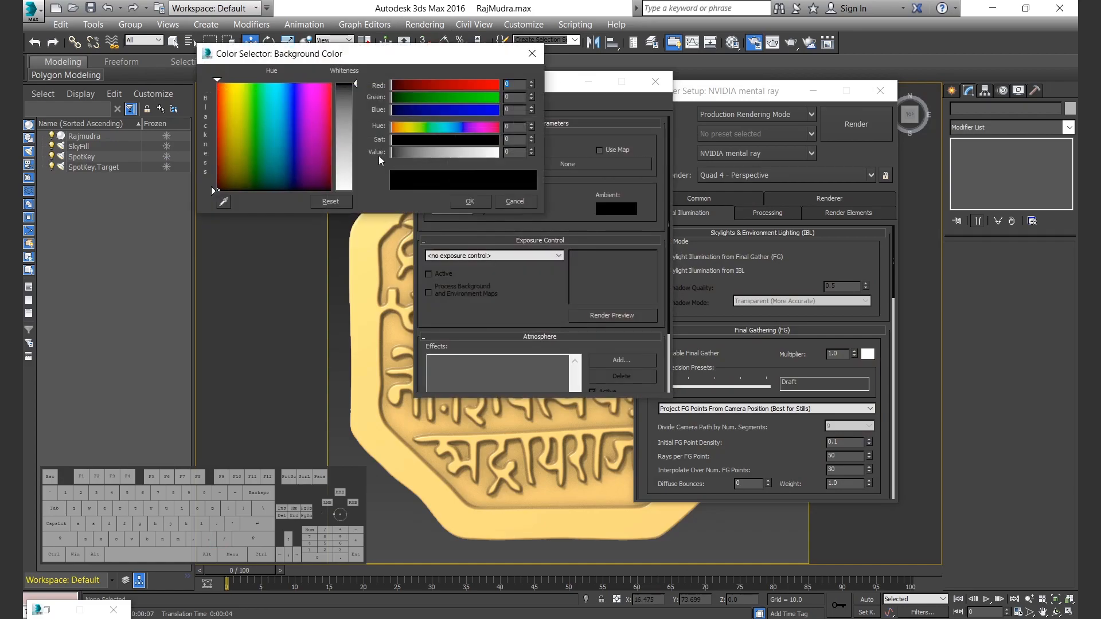
{"action": "left_click_drag", "start_coordinate": [351, 91], "coordinate": [354, 194]}
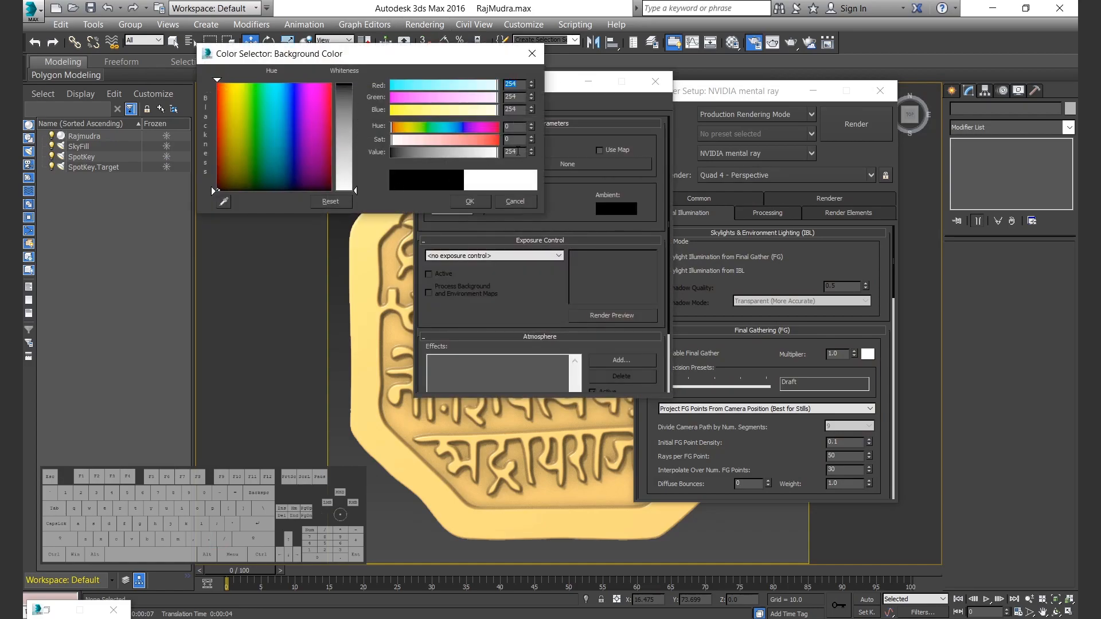
{"action": "left_click", "coordinate": [484, 201]}
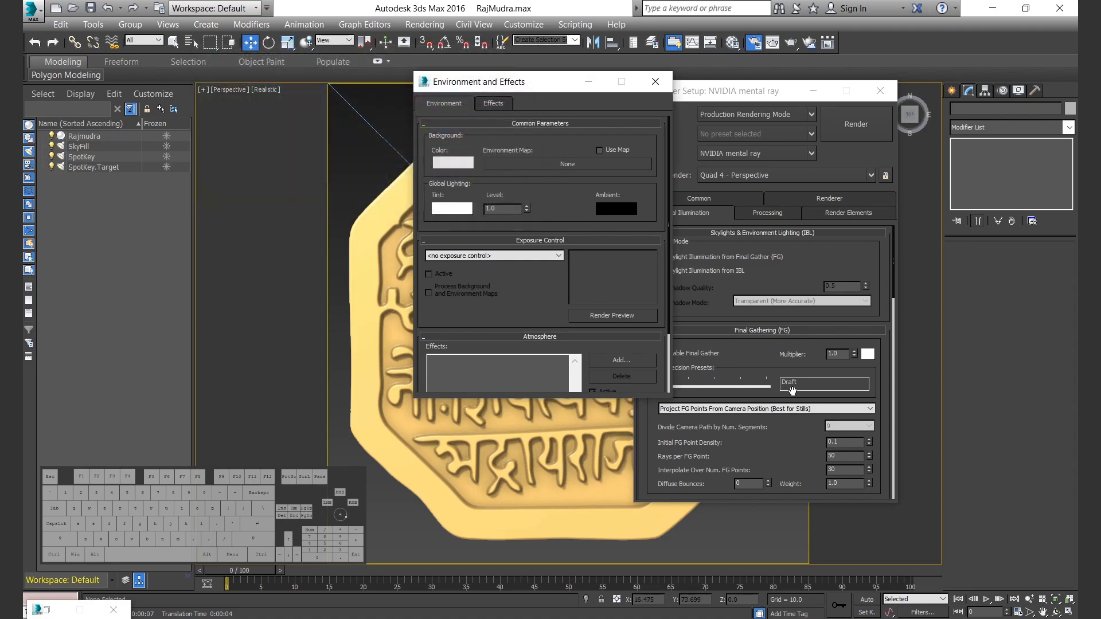
Test-render the seal against the light grey background and cancel the render partway.
{"action": "left_click", "coordinate": [588, 81]}
{"action": "left_click", "coordinate": [870, 126]}
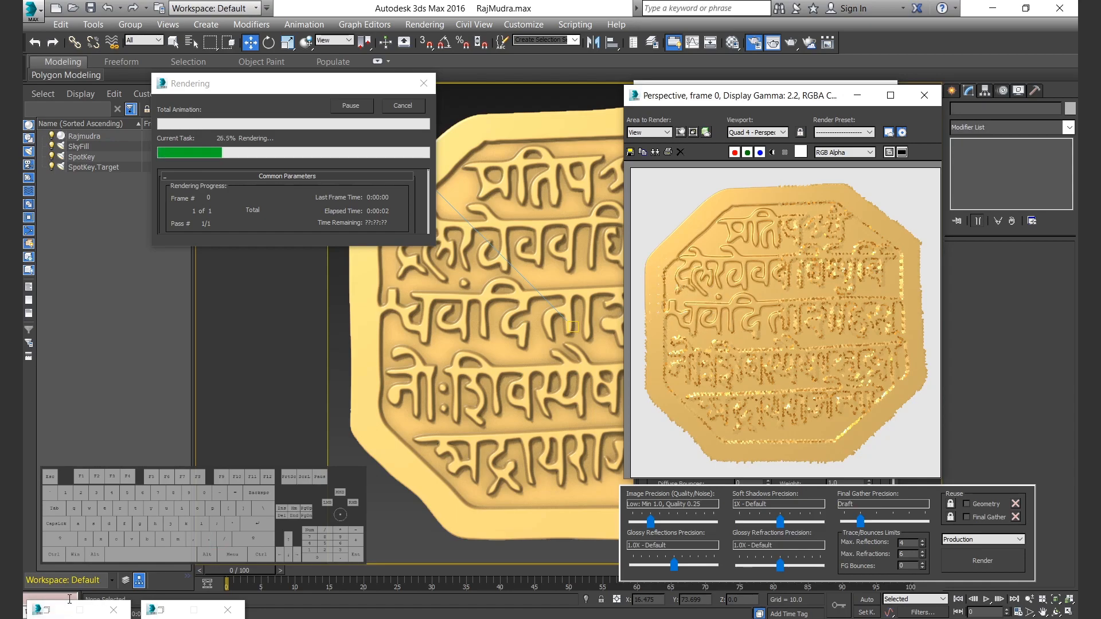
{"action": "left_click", "coordinate": [361, 105]}
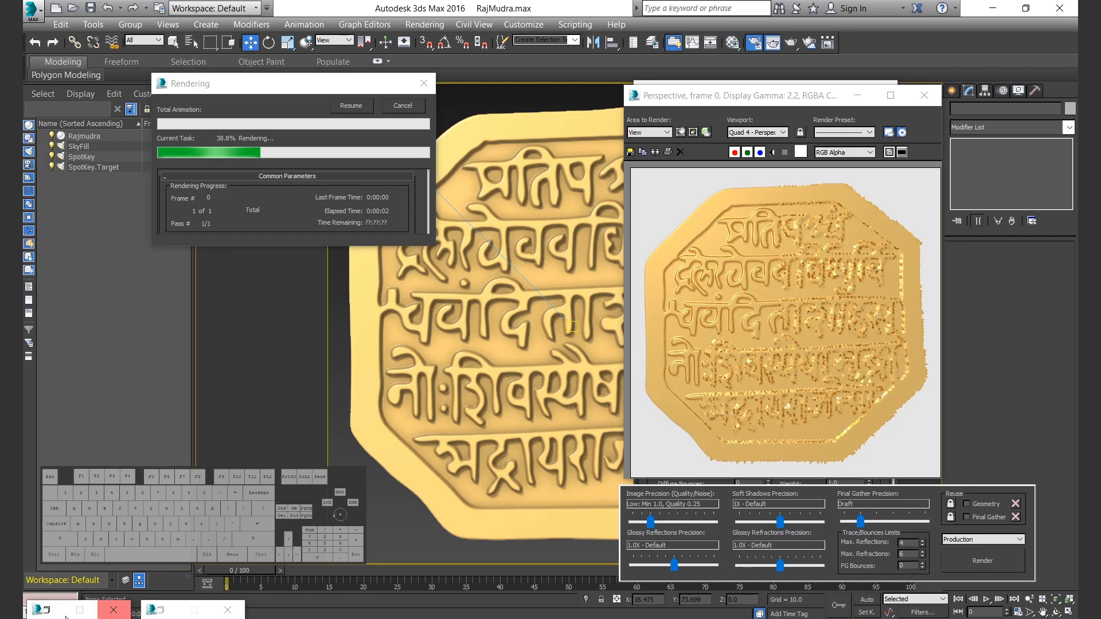
{"action": "left_click", "coordinate": [405, 105]}
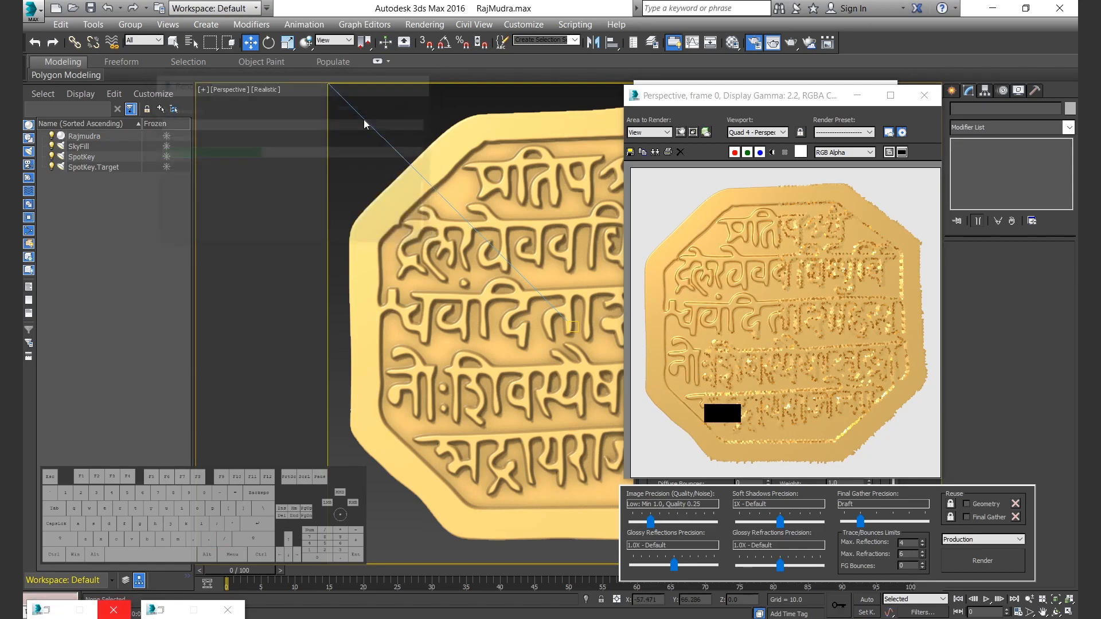
{"action": "left_click", "coordinate": [41, 612]}
{"action": "left_click", "coordinate": [923, 102]}
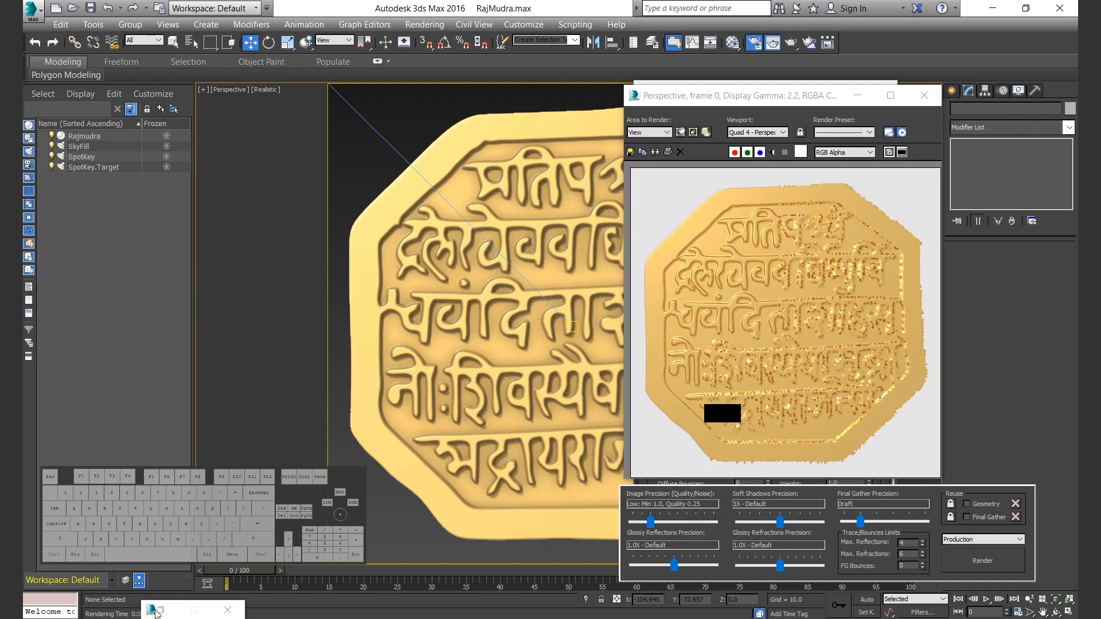
Set the environment background colour value to 100 and render the Perspective view again.
{"action": "left_click", "coordinate": [156, 611]}
{"action": "left_click", "coordinate": [450, 164]}
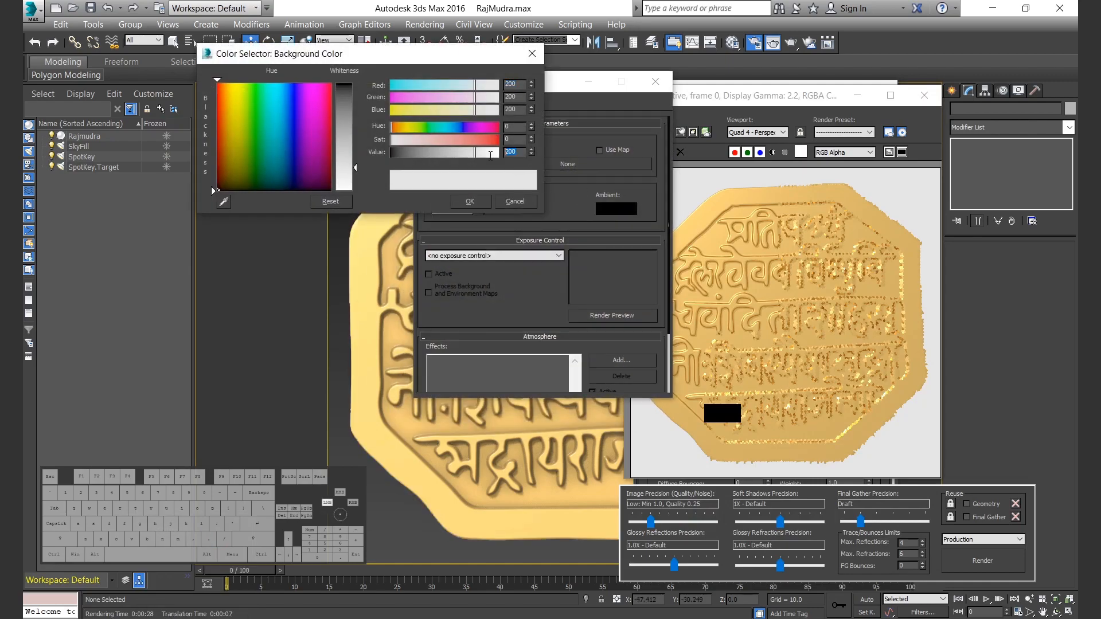
{"action": "type", "text": "150"}
{"action": "key", "text": "Return"}
{"action": "left_click", "coordinate": [470, 202]}
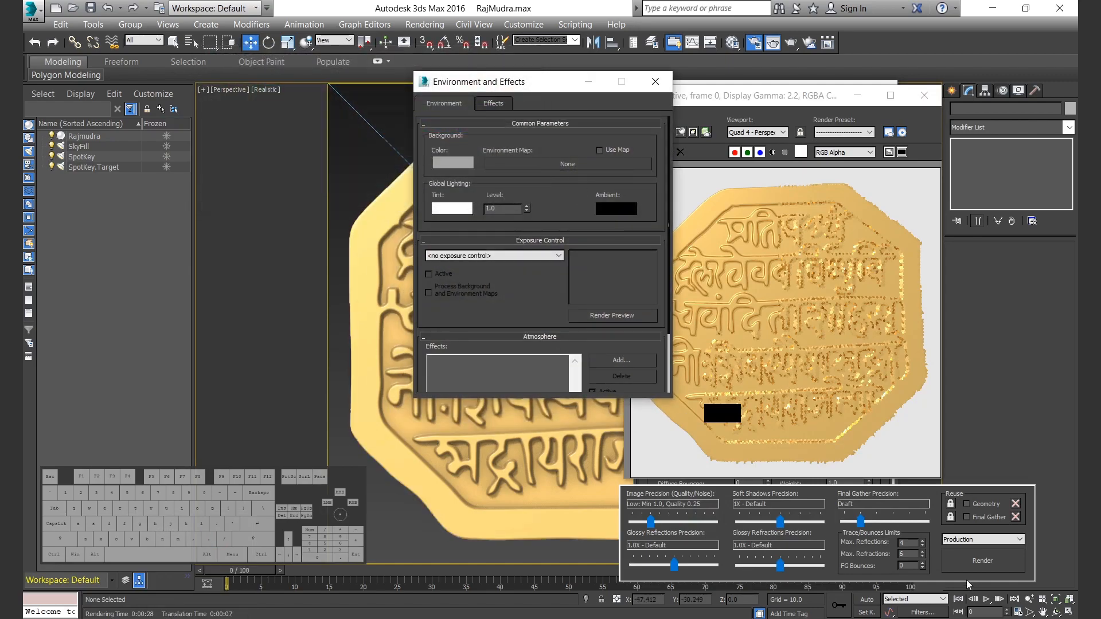
{"action": "left_click", "coordinate": [993, 565]}
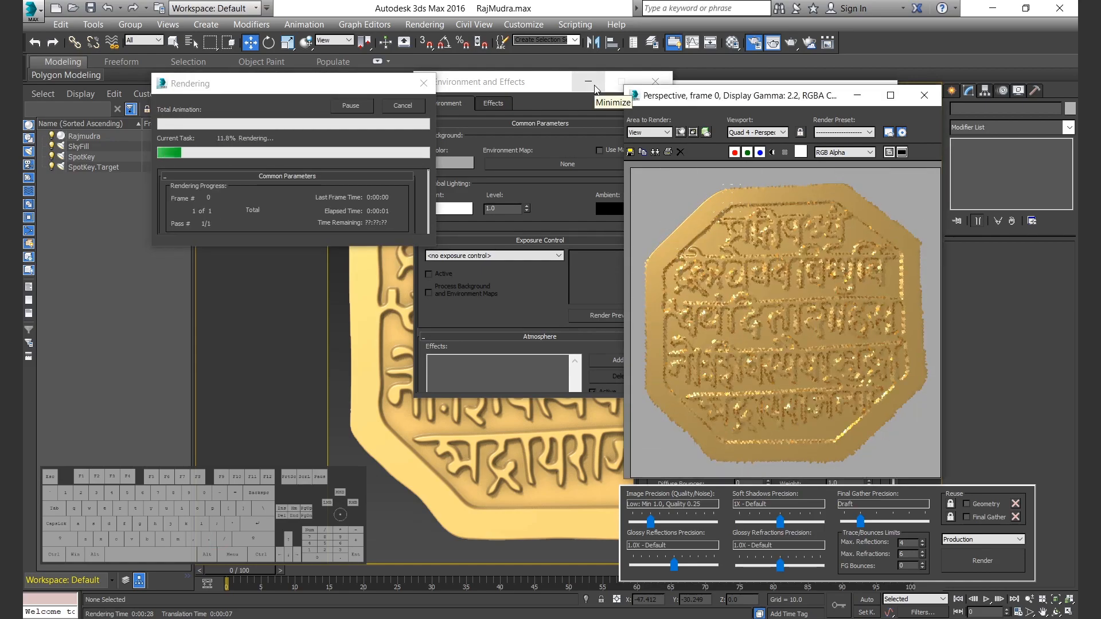
Set the environment background colour value to 150 and close the environment settings.
{"action": "left_click", "coordinate": [450, 162]}
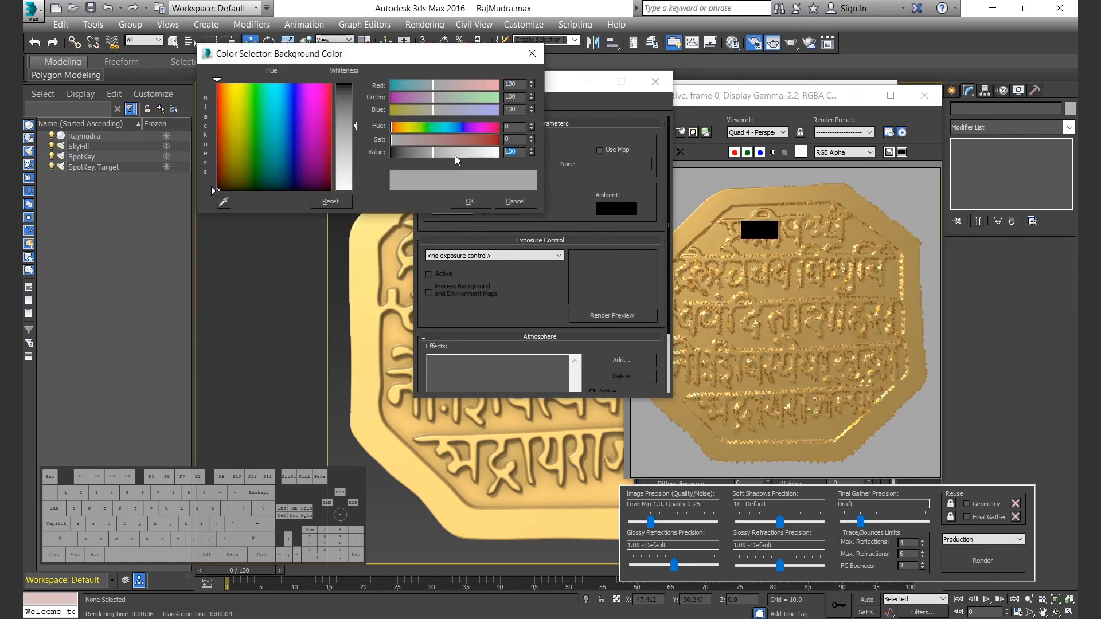
{"action": "type", "text": "150"}
{"action": "key", "text": "Return"}
{"action": "left_click", "coordinate": [465, 204]}
{"action": "left_click", "coordinate": [655, 83]}
Close the render setup, render the seal in Production mode and inspect its lettering up close.
{"action": "left_click_drag", "start_coordinate": [793, 92], "coordinate": [733, 100]}
{"action": "left_click", "coordinate": [781, 92]}
{"action": "left_click", "coordinate": [881, 90]}
{"action": "left_click", "coordinate": [982, 560]}
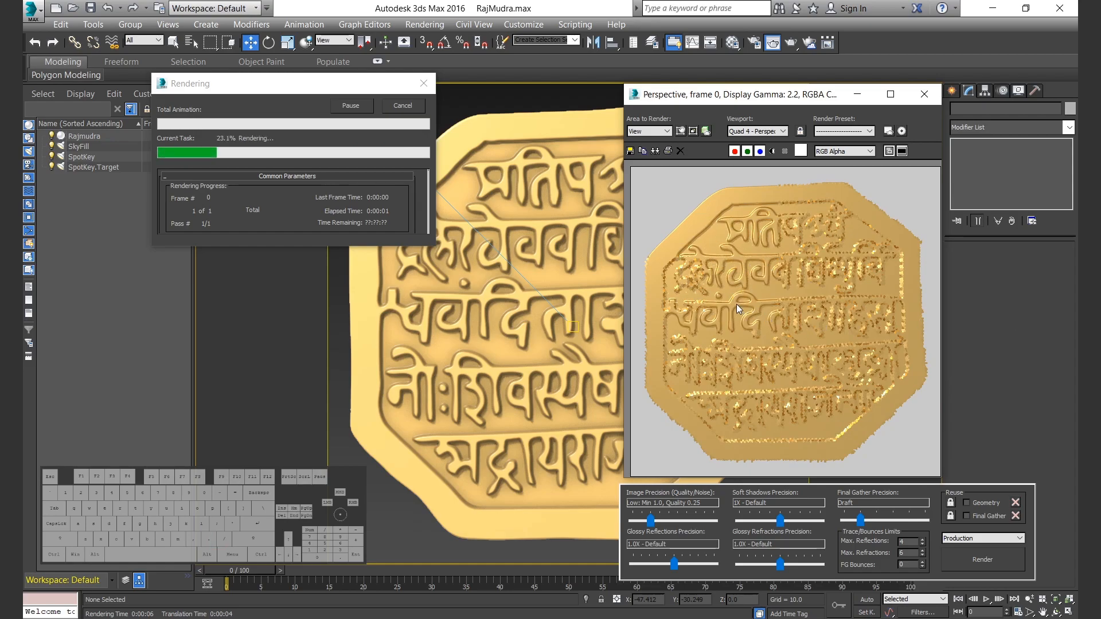
{"action": "scroll", "coordinate": [736, 304], "scroll_direction": "up", "scroll_amount": 3}
{"action": "scroll", "coordinate": [734, 304], "scroll_direction": "down", "scroll_amount": 3}
{"action": "scroll", "coordinate": [722, 367], "scroll_direction": "up", "scroll_amount": 2}
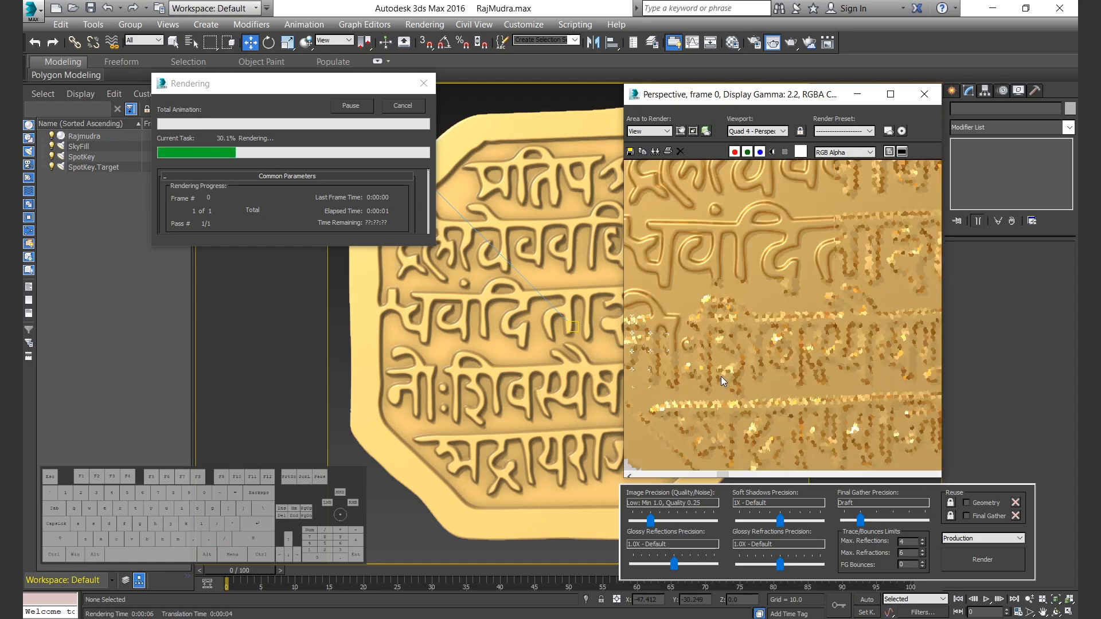
{"action": "scroll", "coordinate": [726, 235], "scroll_direction": "up", "scroll_amount": 2}
{"action": "scroll", "coordinate": [742, 246], "scroll_direction": "down", "scroll_amount": 4}
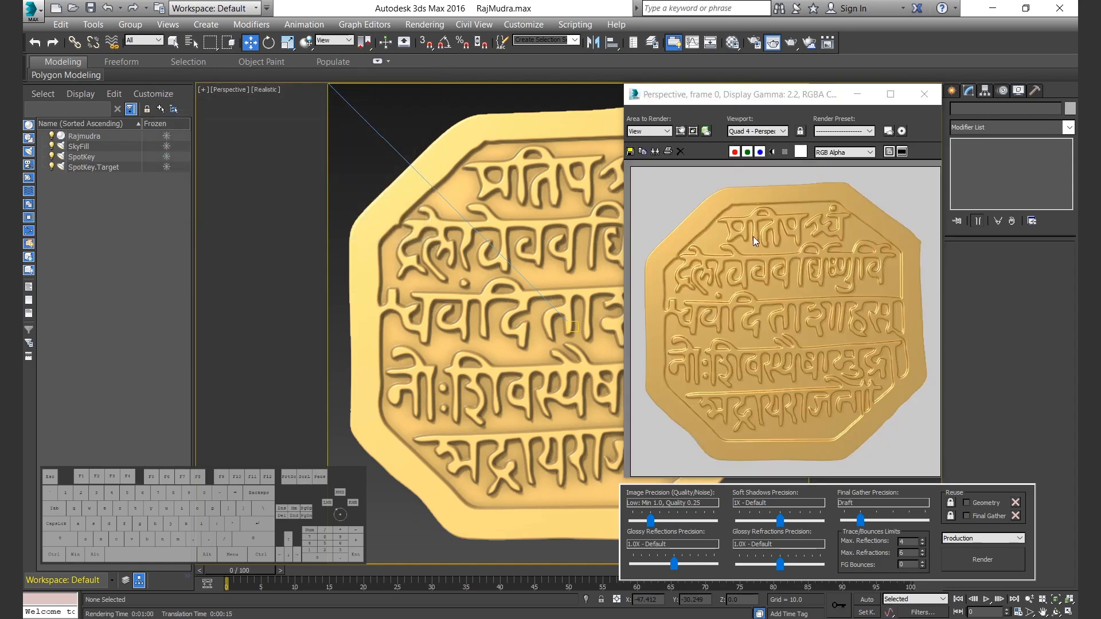
Save the rendered image in the RajMudra folder as RajMudra_Render01.png in PNG format.
{"action": "left_click", "coordinate": [631, 153]}
{"action": "left_click", "coordinate": [762, 216]}
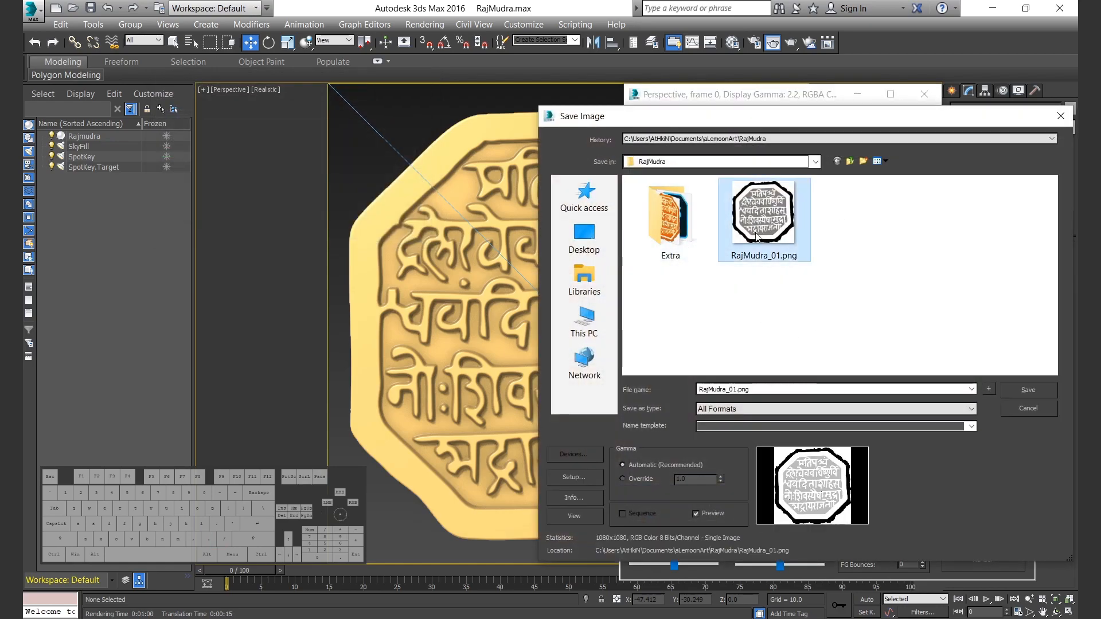
{"action": "left_click", "coordinate": [739, 389]}
{"action": "left_click", "coordinate": [733, 389]}
{"action": "key", "text": "BackSpace"}
{"action": "type", "text": "Render"}
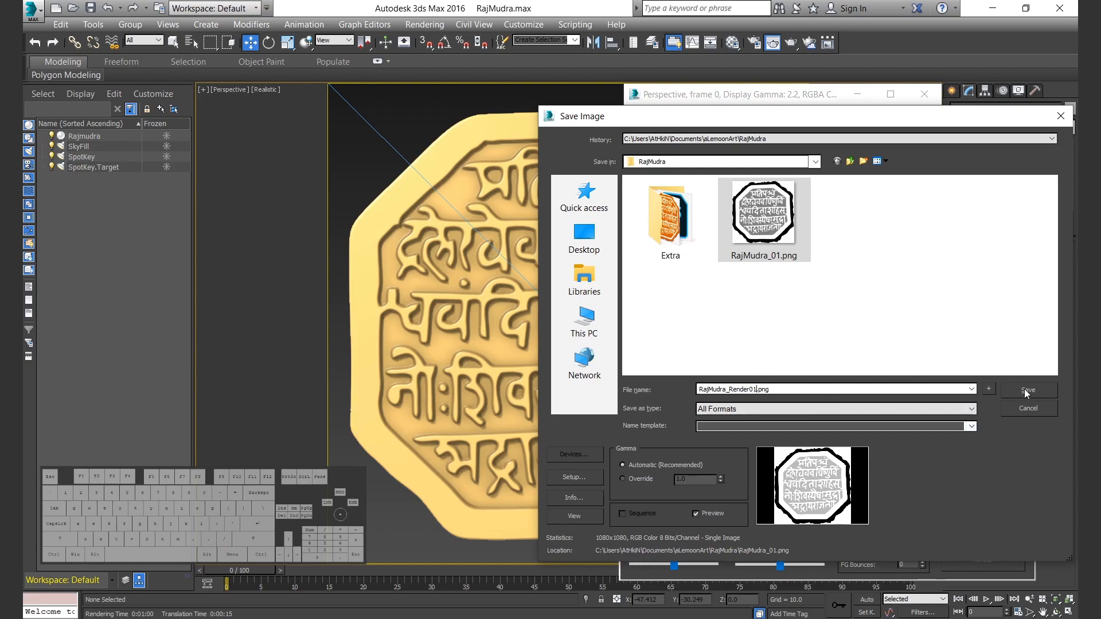
{"action": "left_click", "coordinate": [826, 409]}
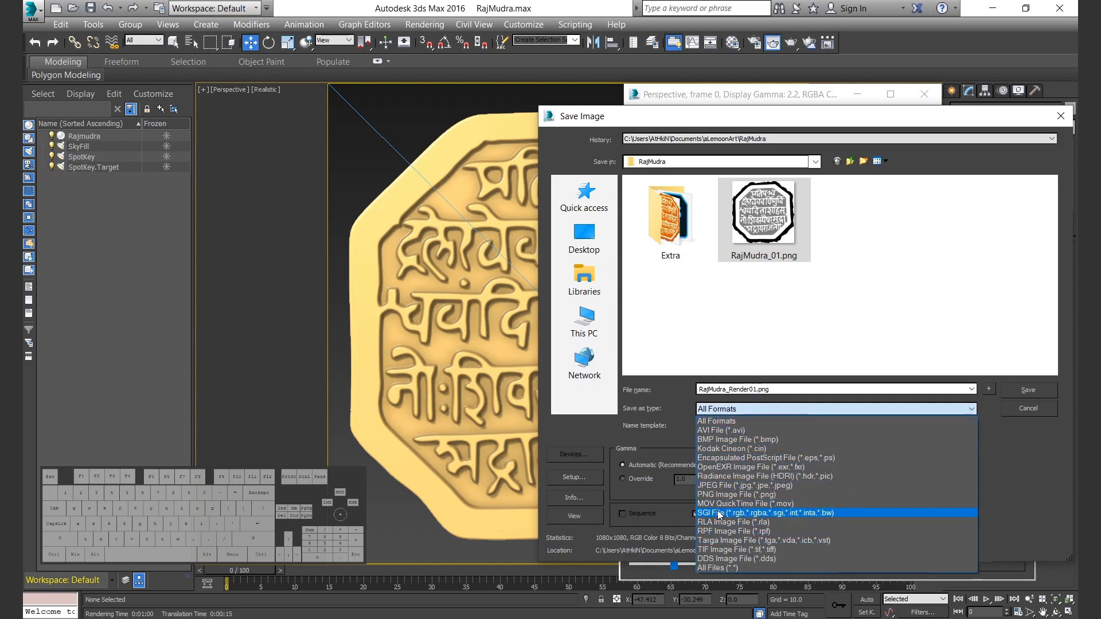
{"action": "left_click", "coordinate": [724, 494]}
{"action": "left_click", "coordinate": [1026, 391]}
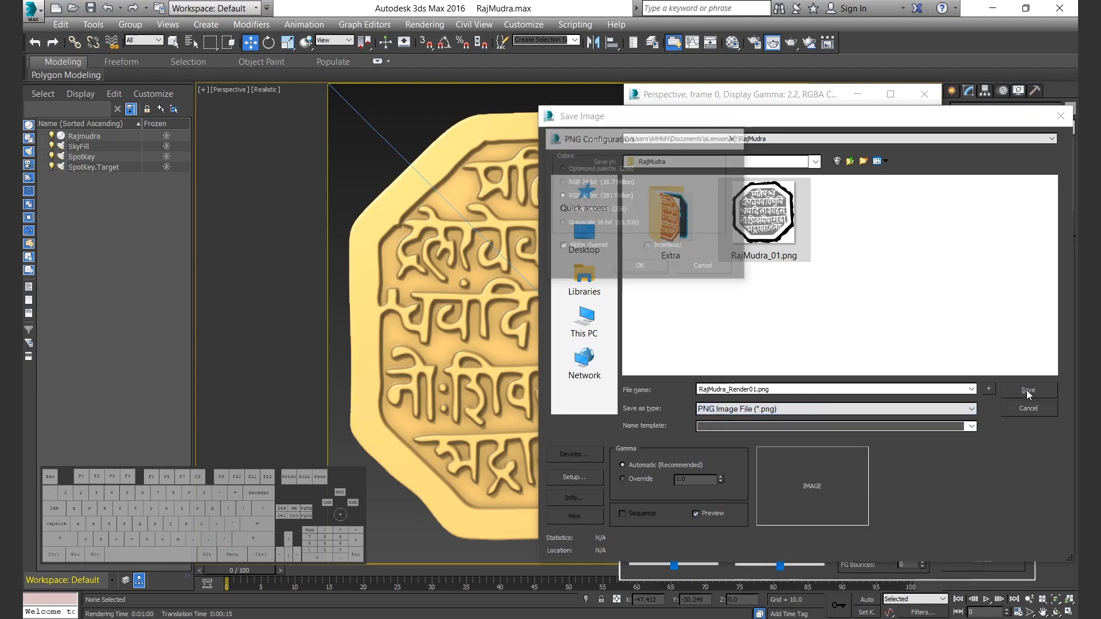
{"action": "left_click", "coordinate": [641, 268]}
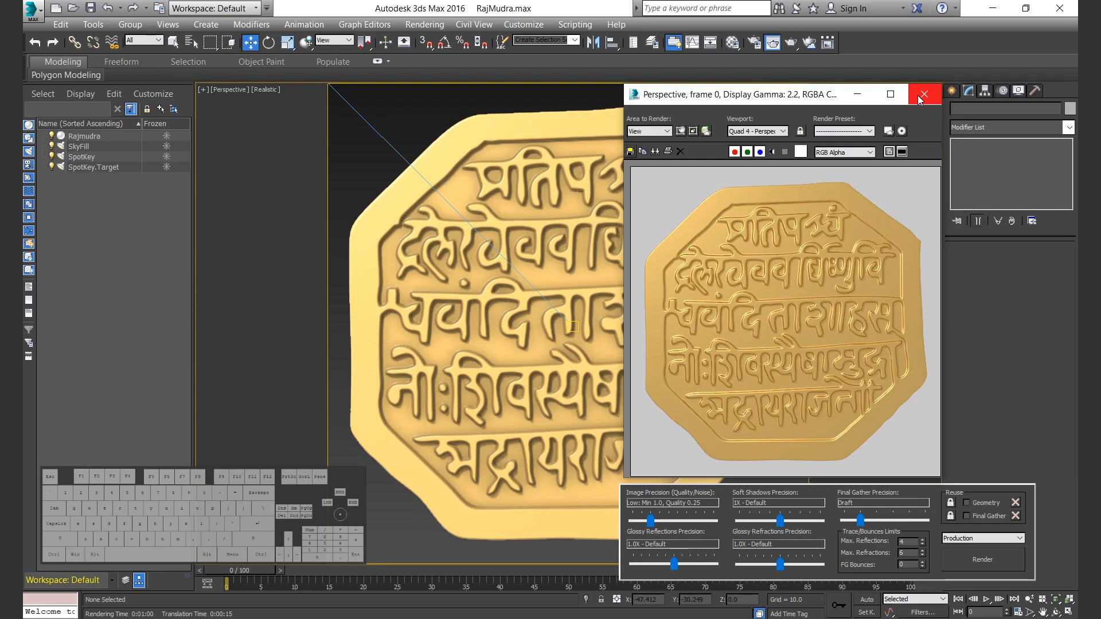
Put the rendered image aside and turn off the SpotKey and SkyFill lights.
{"action": "left_click", "coordinate": [857, 95]}
{"action": "left_click", "coordinate": [51, 156]}
{"action": "left_click", "coordinate": [51, 147]}
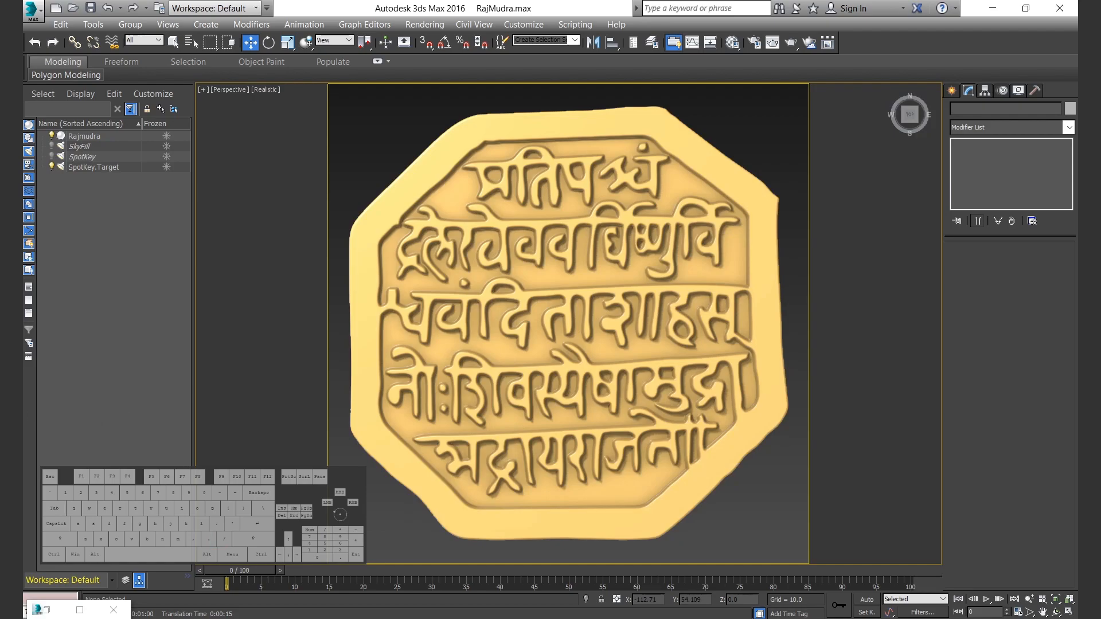